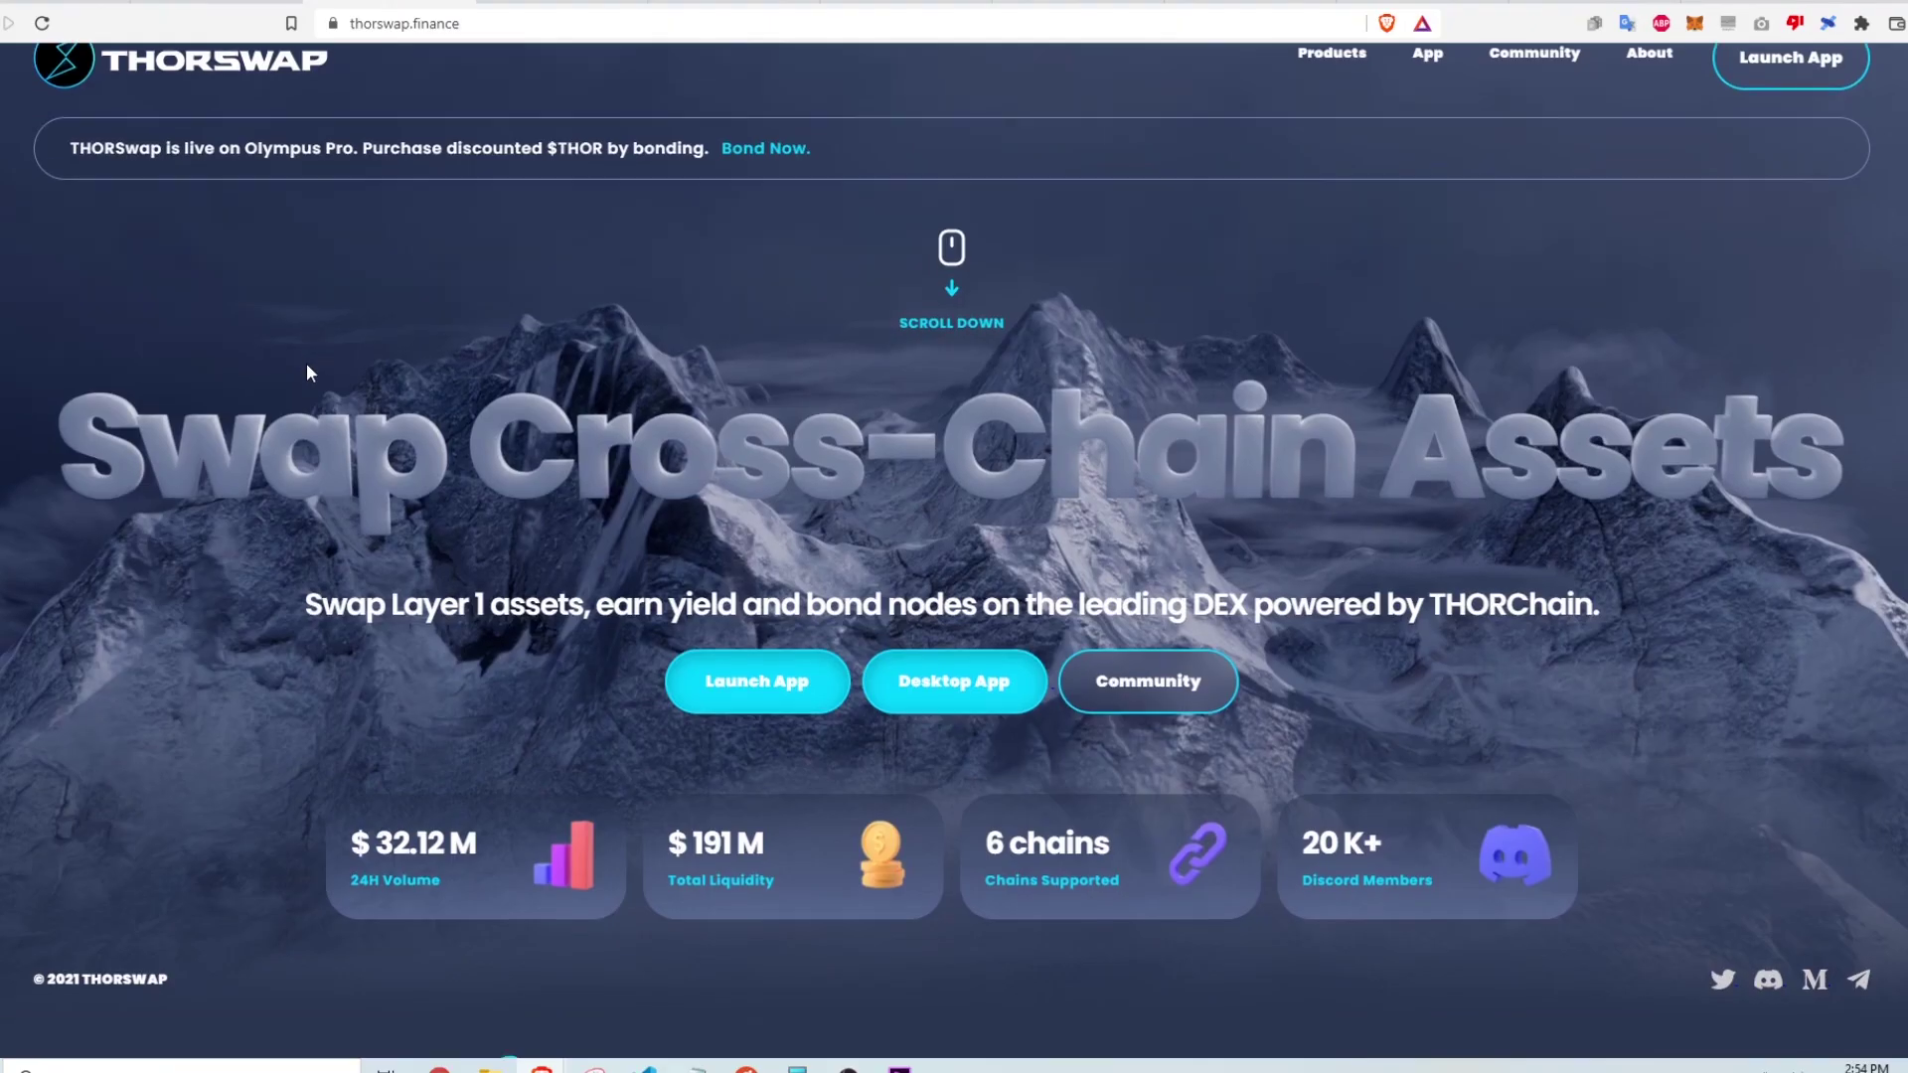
Step: Highlight the Easily Swap heading, then highlight the words 'centralized counterparty'
scroll(308, 369, down, 6)
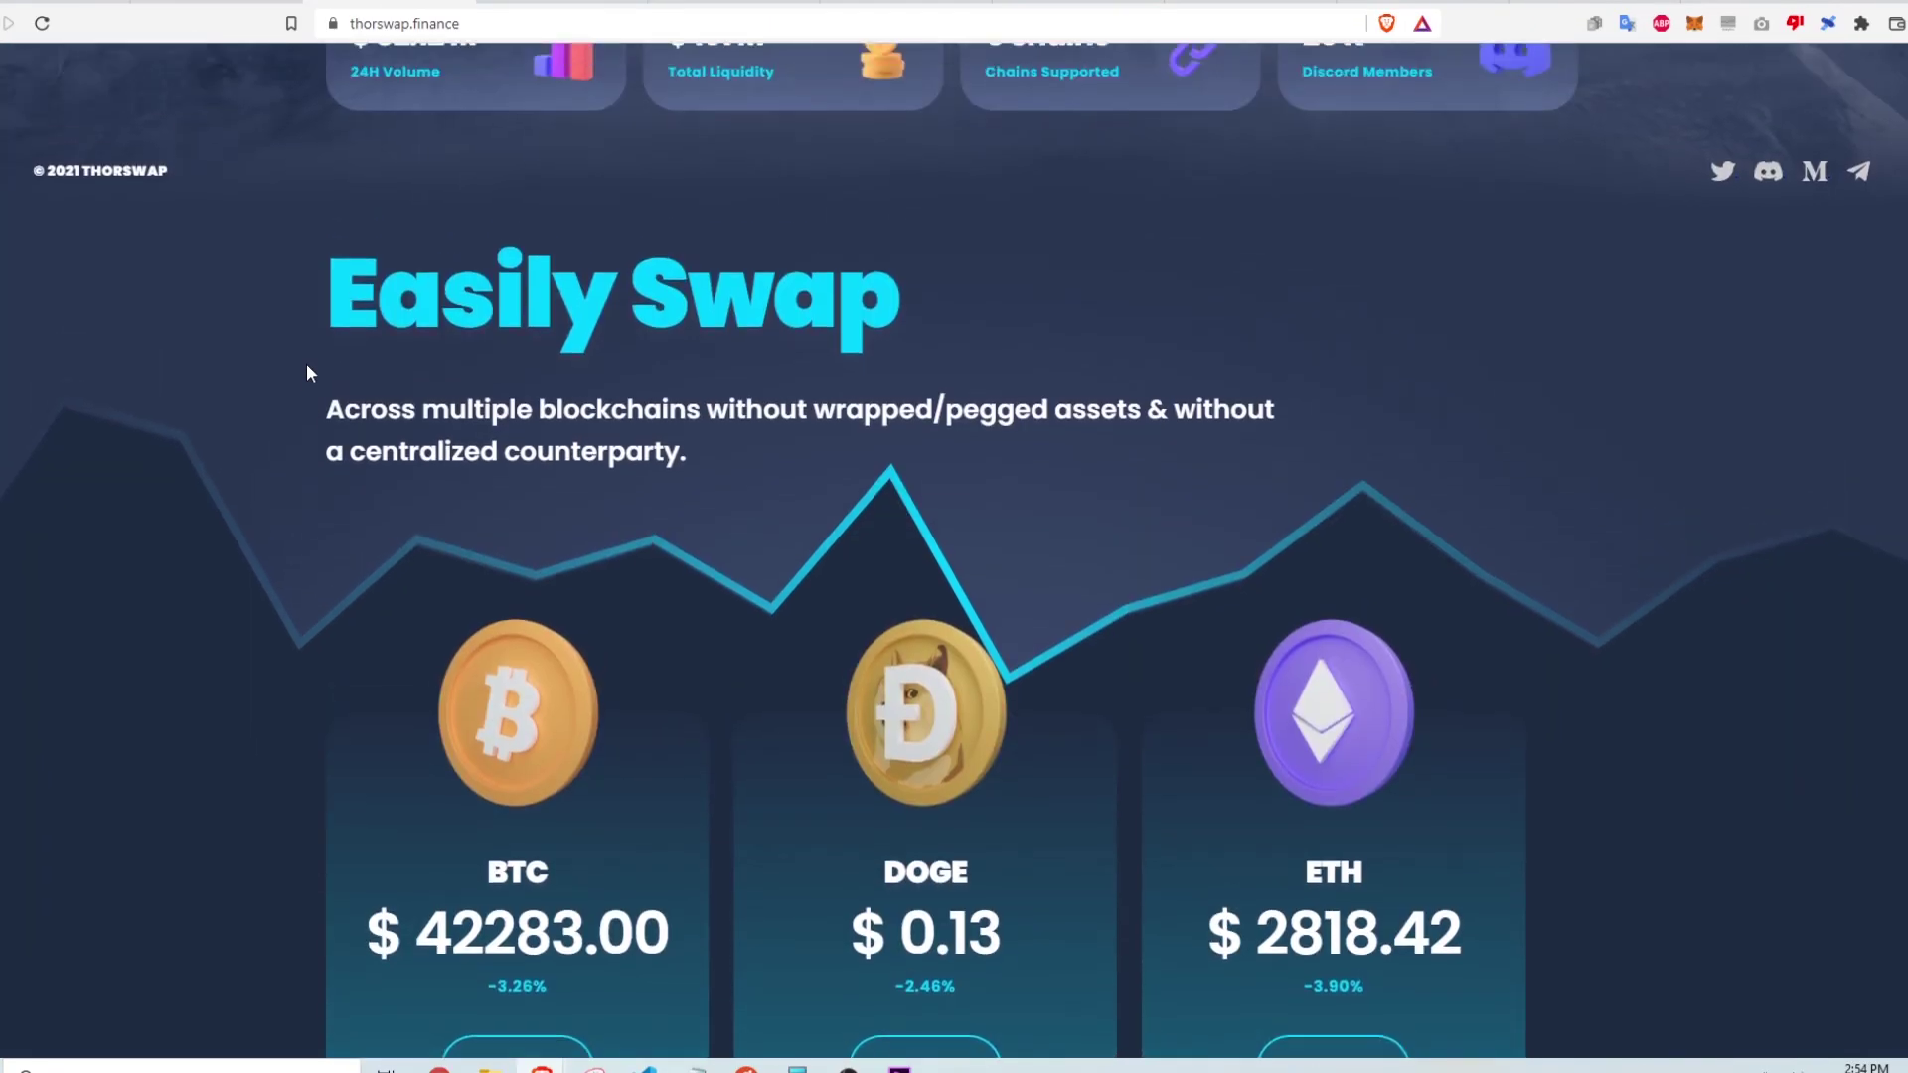
scroll(308, 370, up, 1)
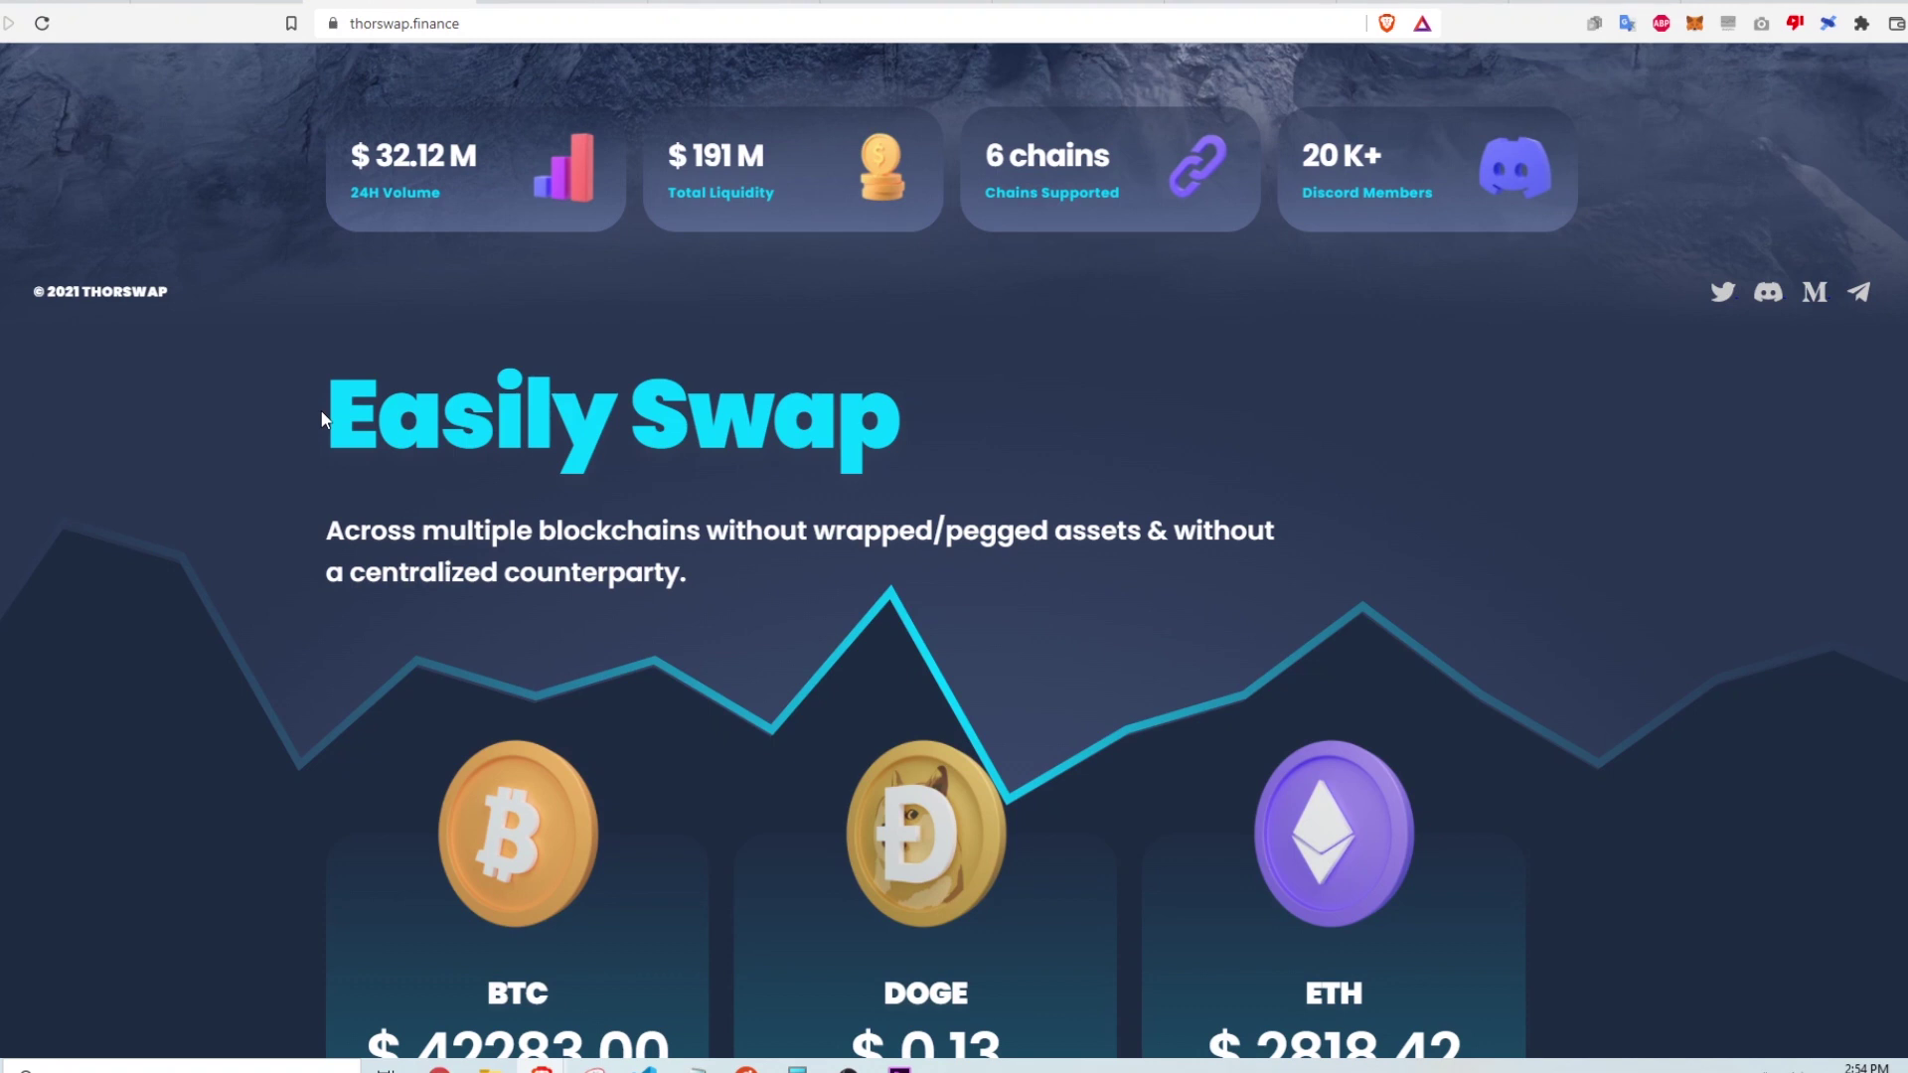
drag(322, 418, 898, 437)
click(447, 541)
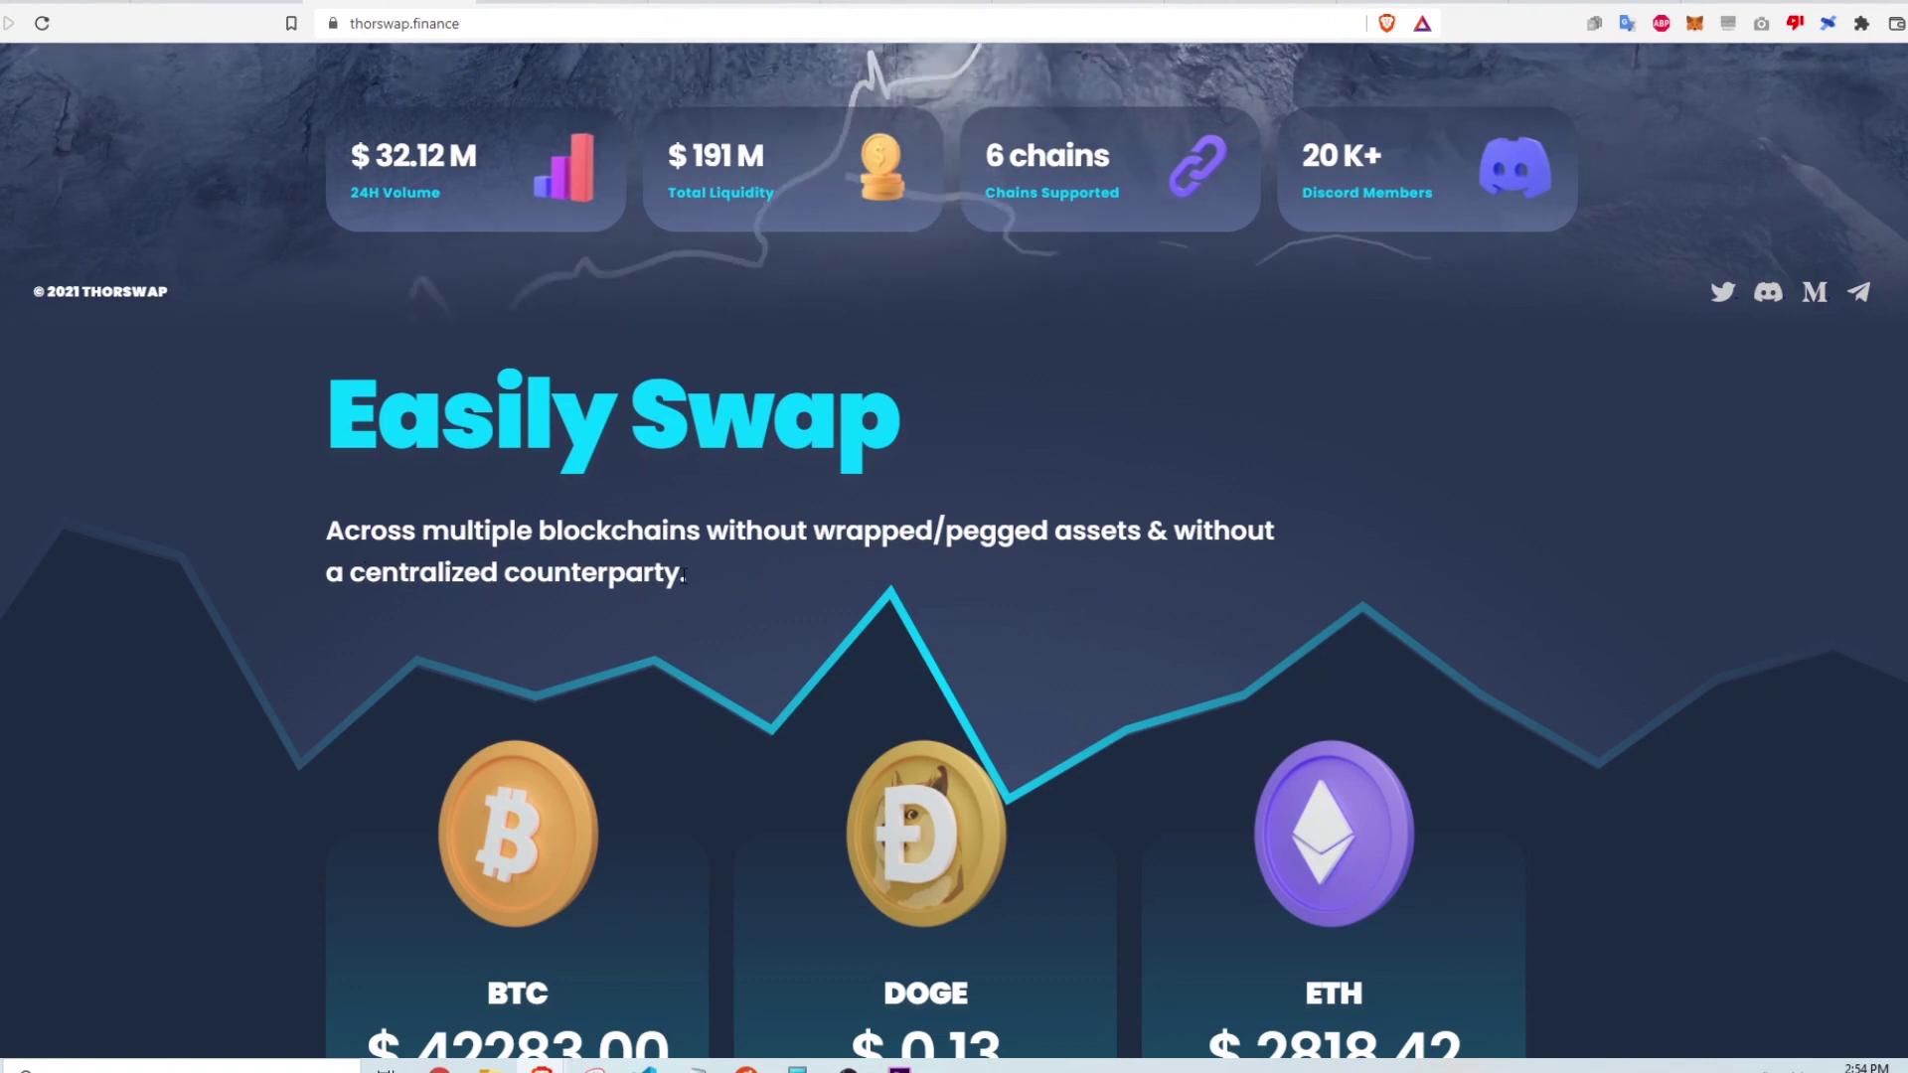
drag(680, 574, 349, 587)
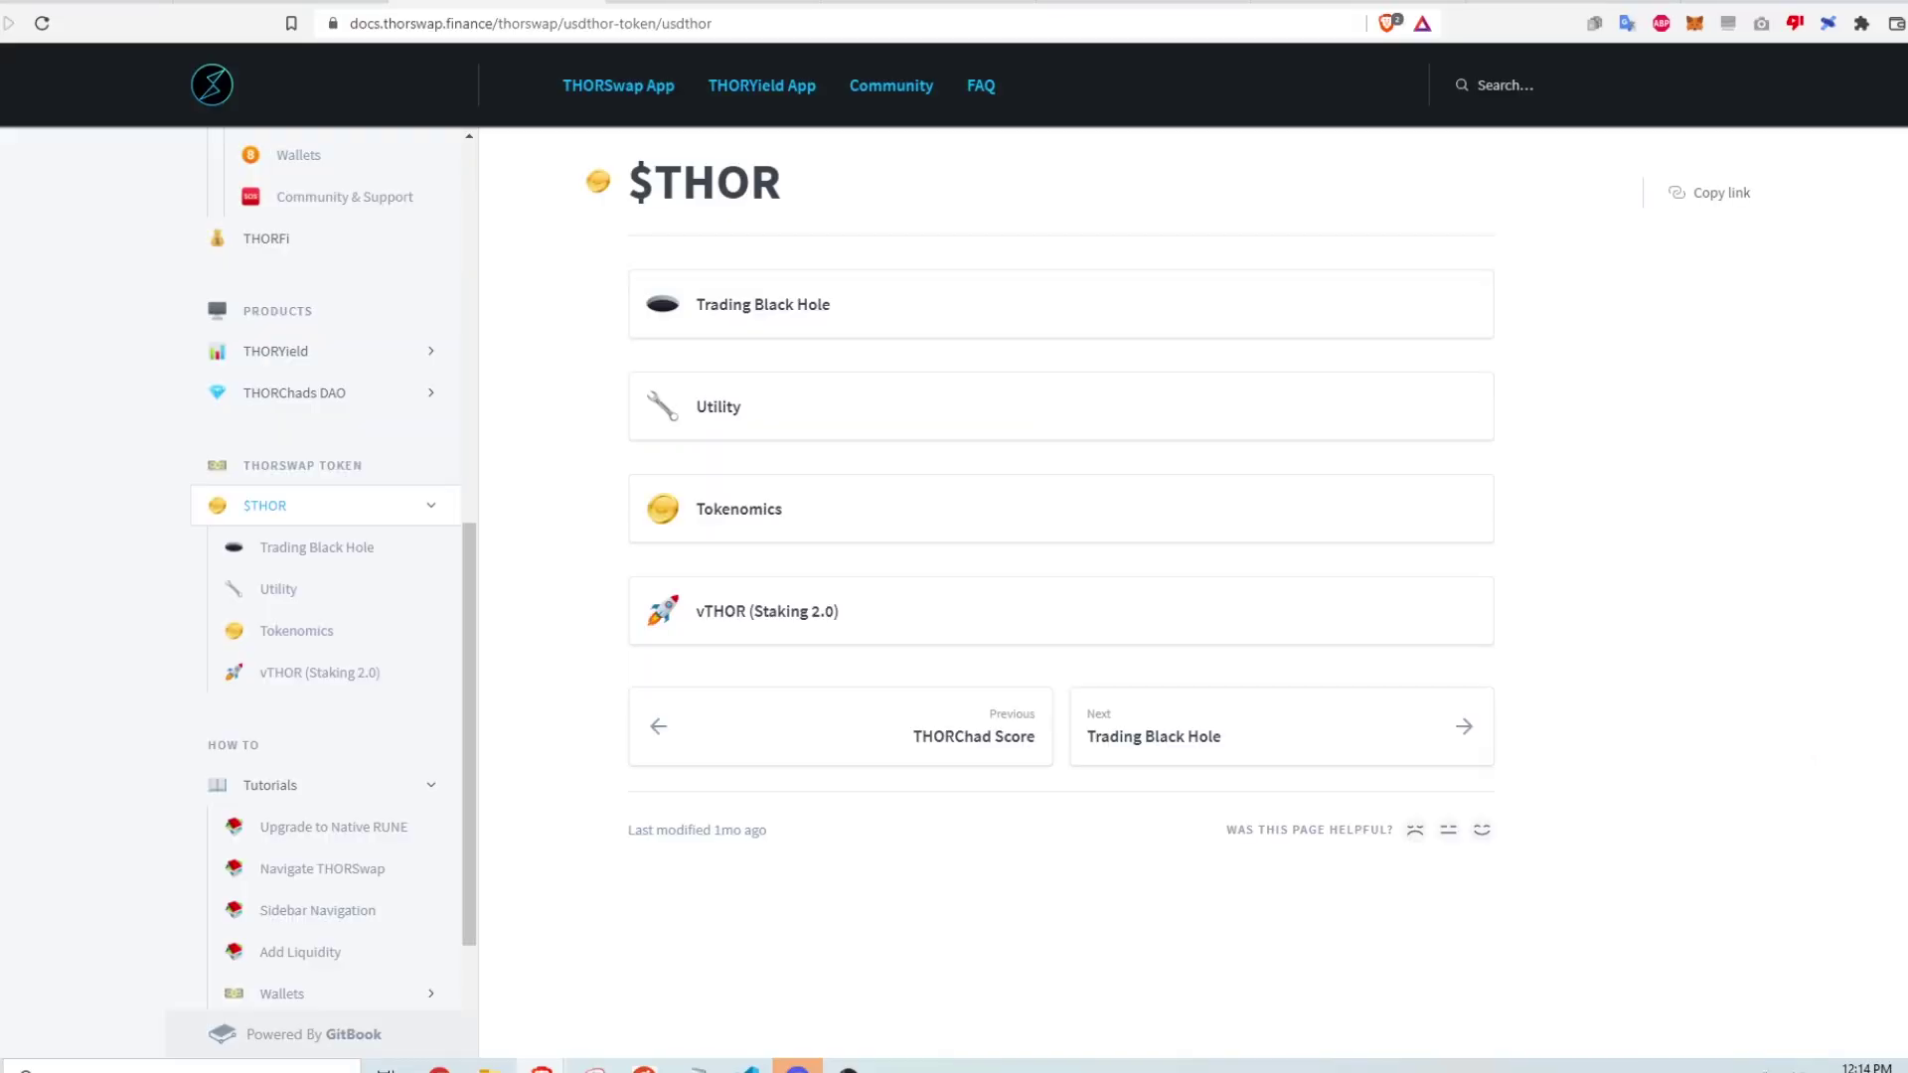
Step: Open and skim the THOR Utility docs page
click(318, 604)
scroll(647, 395, down, 3)
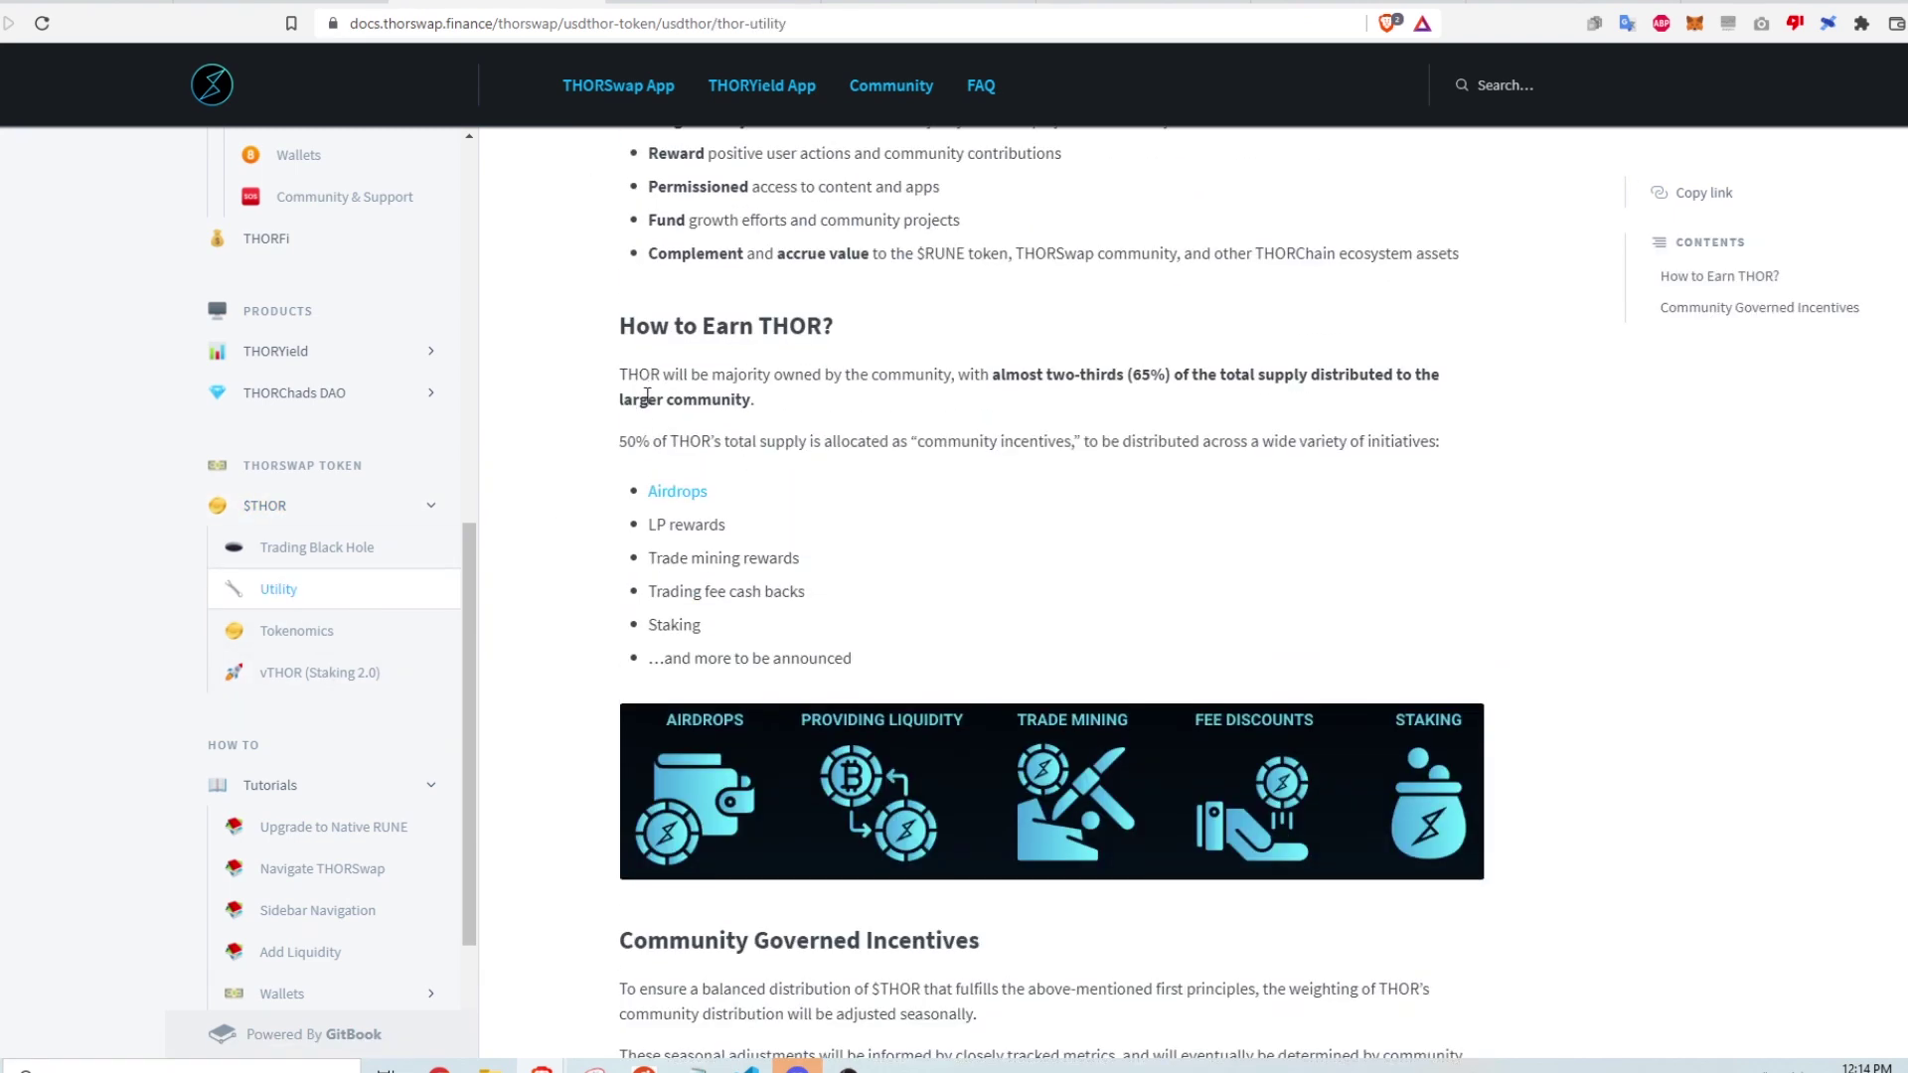
scroll(647, 396, up, 3)
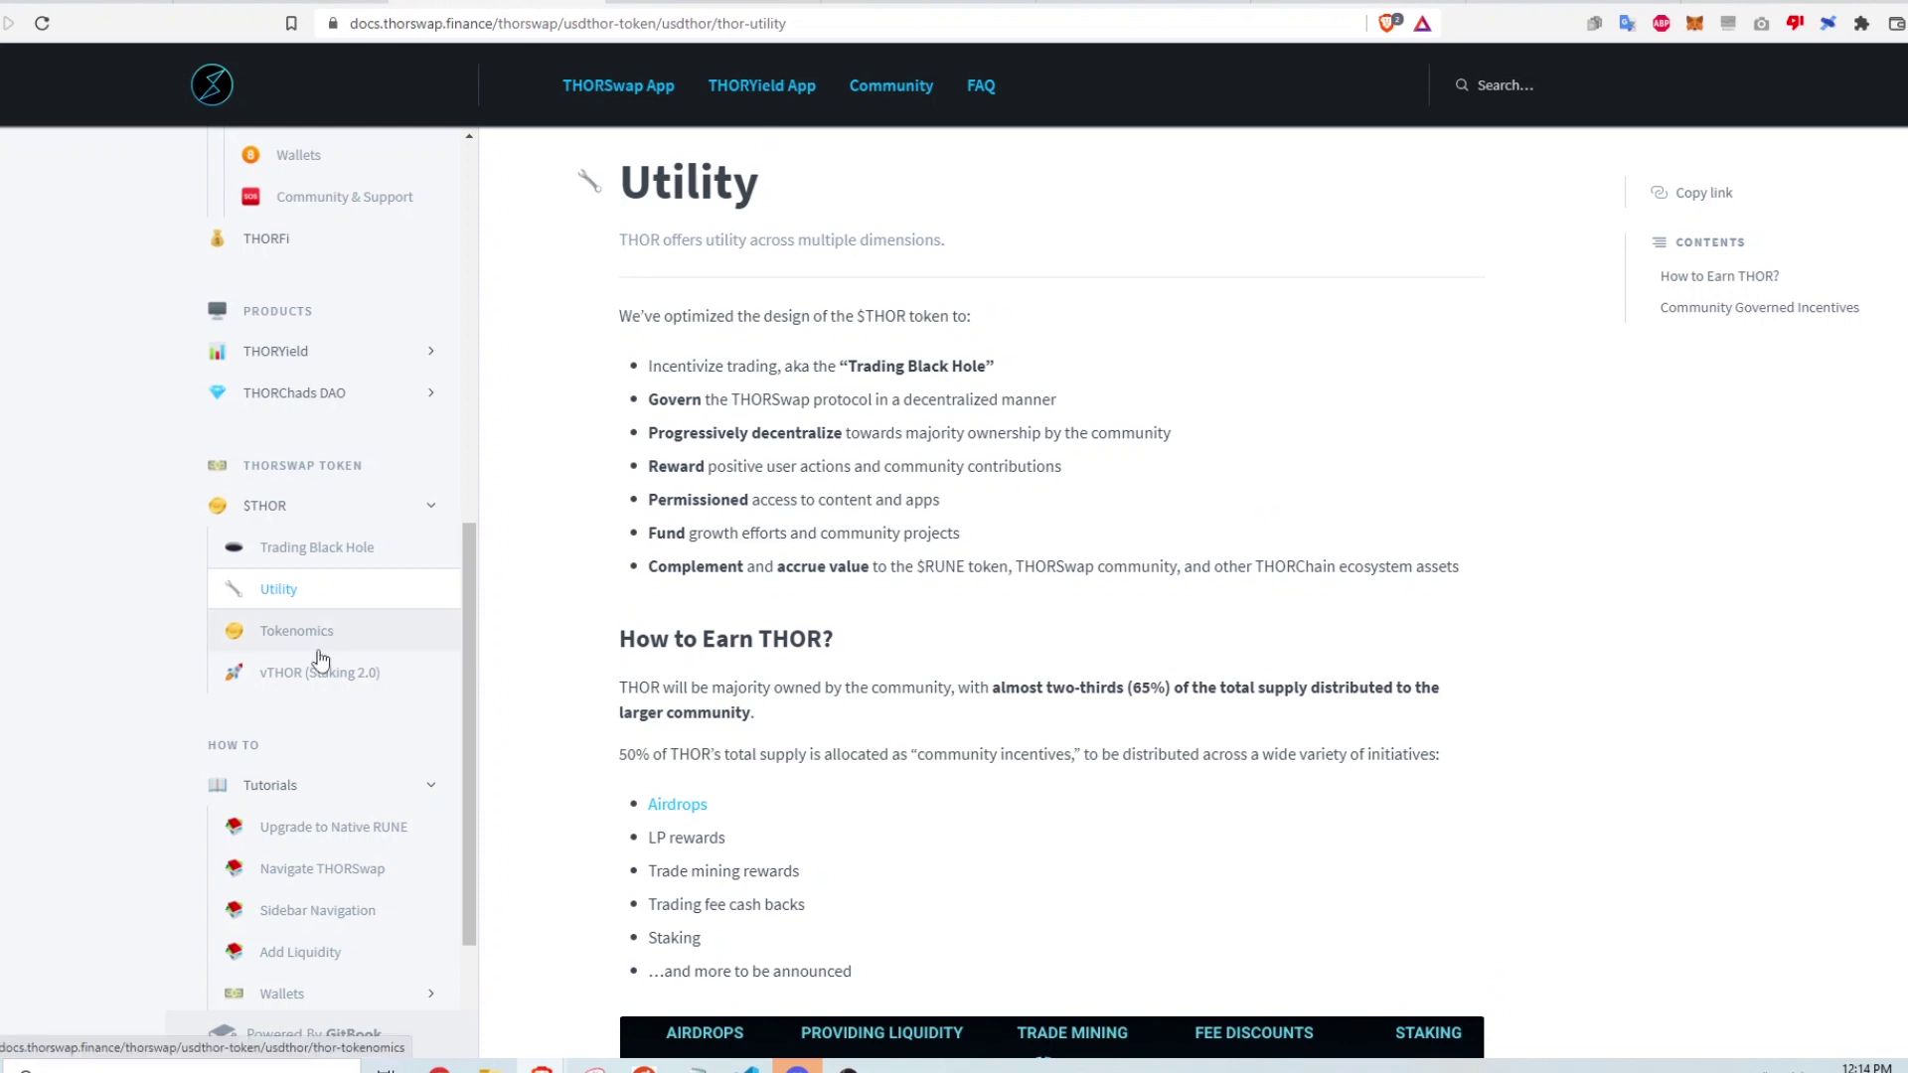
Step: Open the vTHOR (Staking 2.0) page and highlight the line about further details coming
click(319, 670)
scroll(654, 463, down, 1)
scroll(653, 463, up, 1)
scroll(654, 455, down, 1)
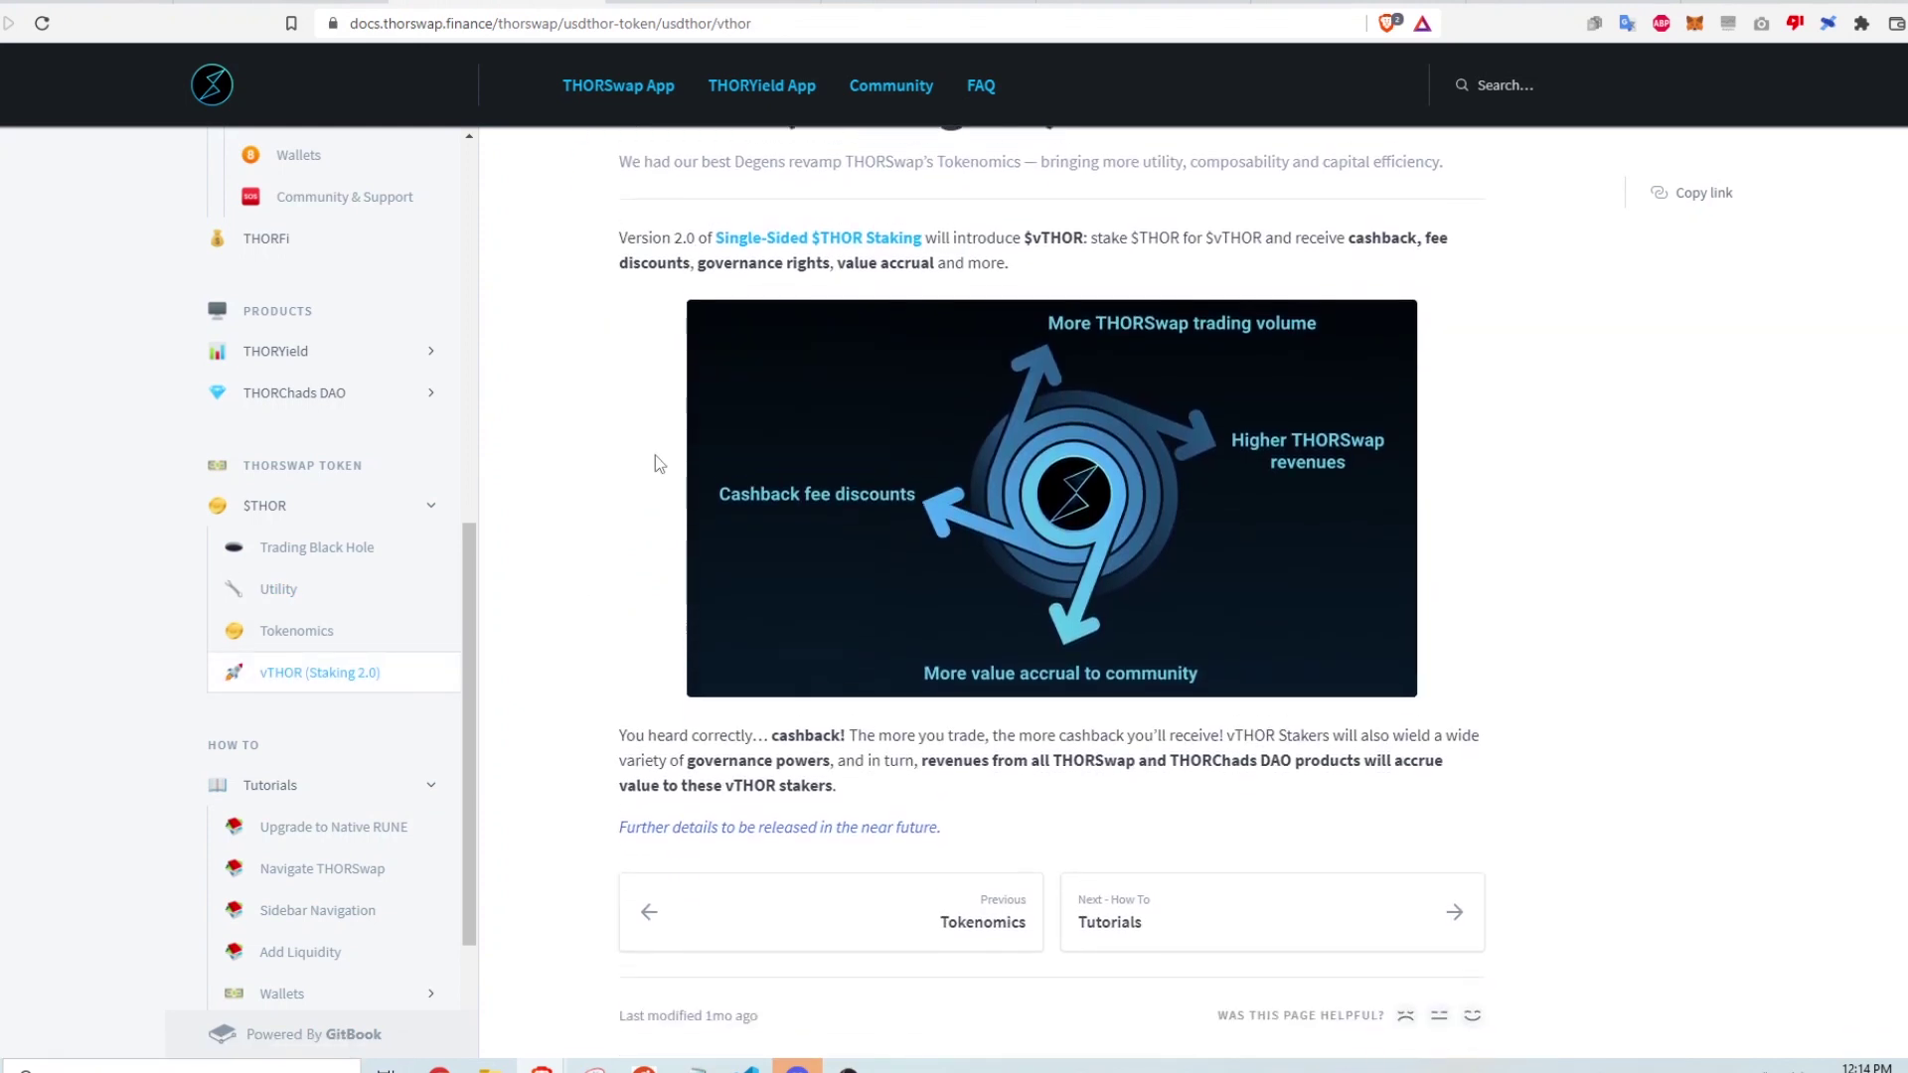
scroll(653, 455, up, 1)
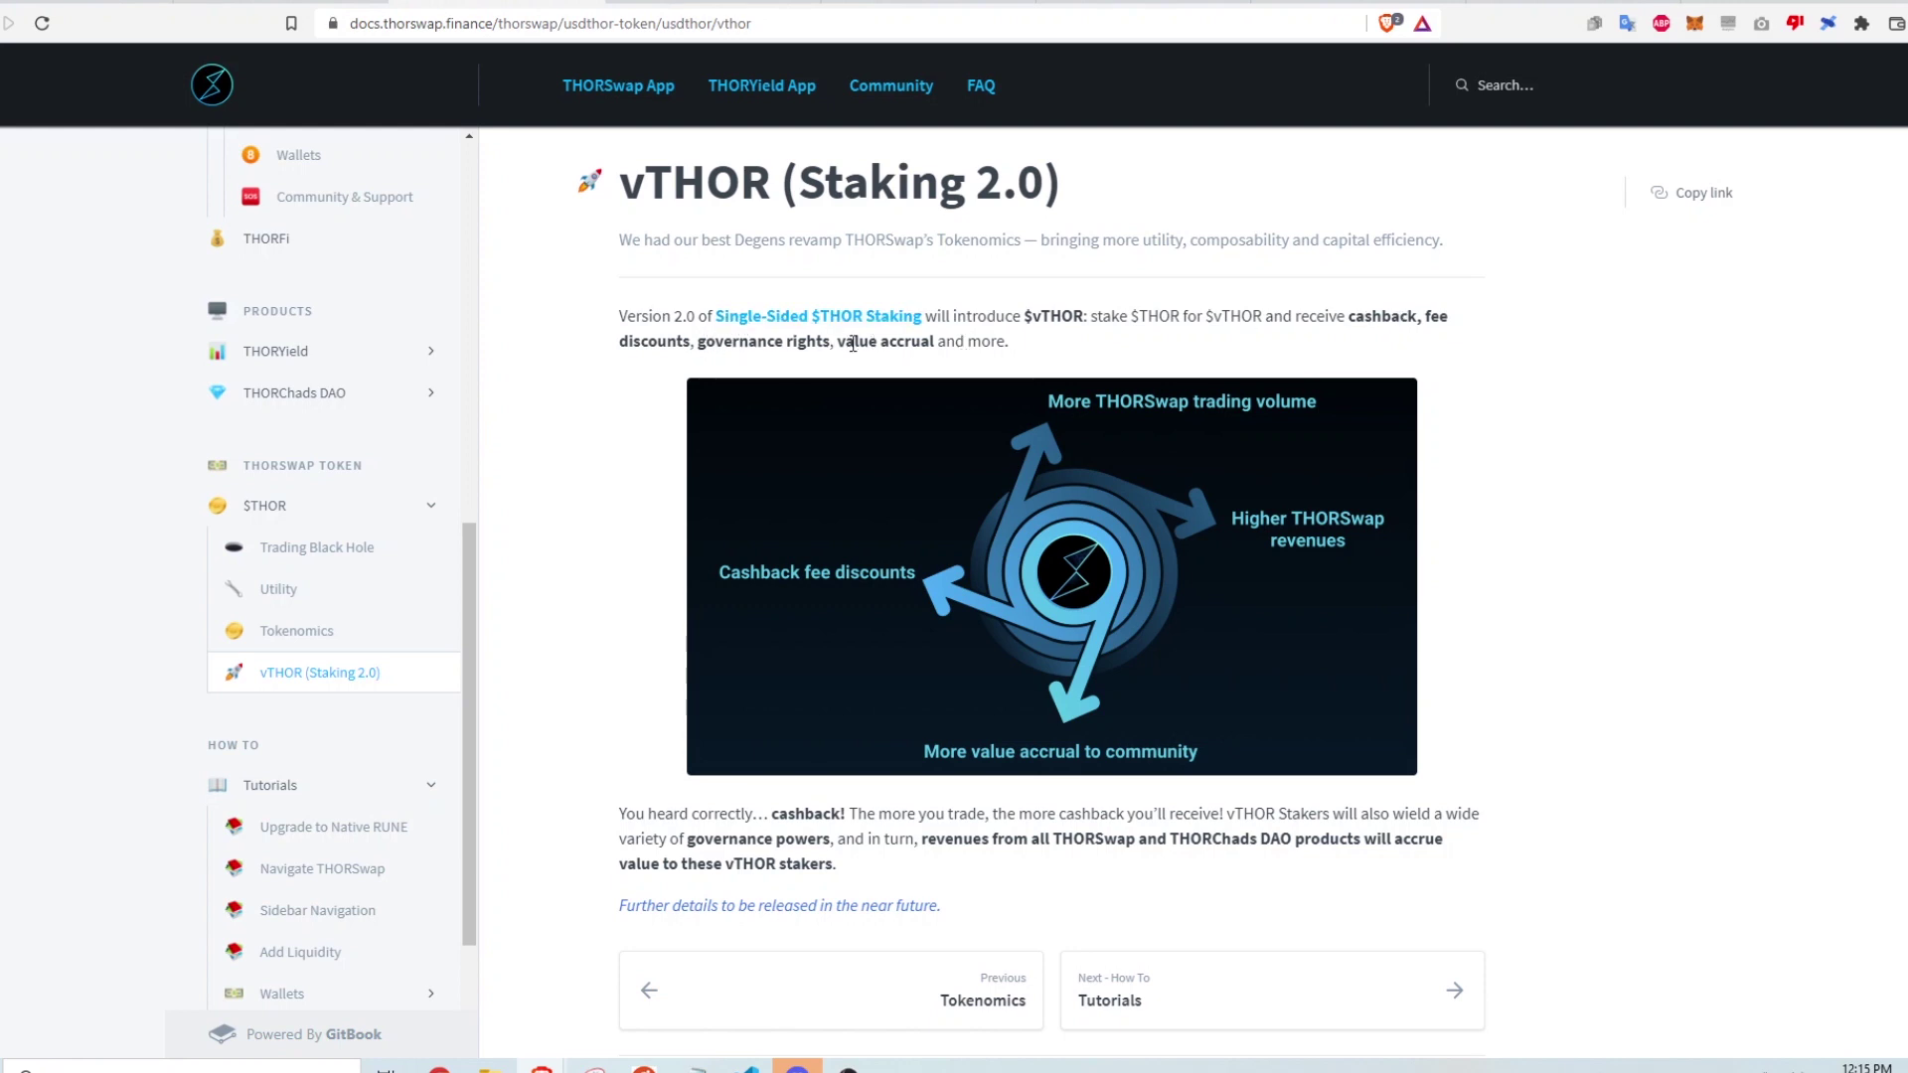
scroll(626, 557, down, 1)
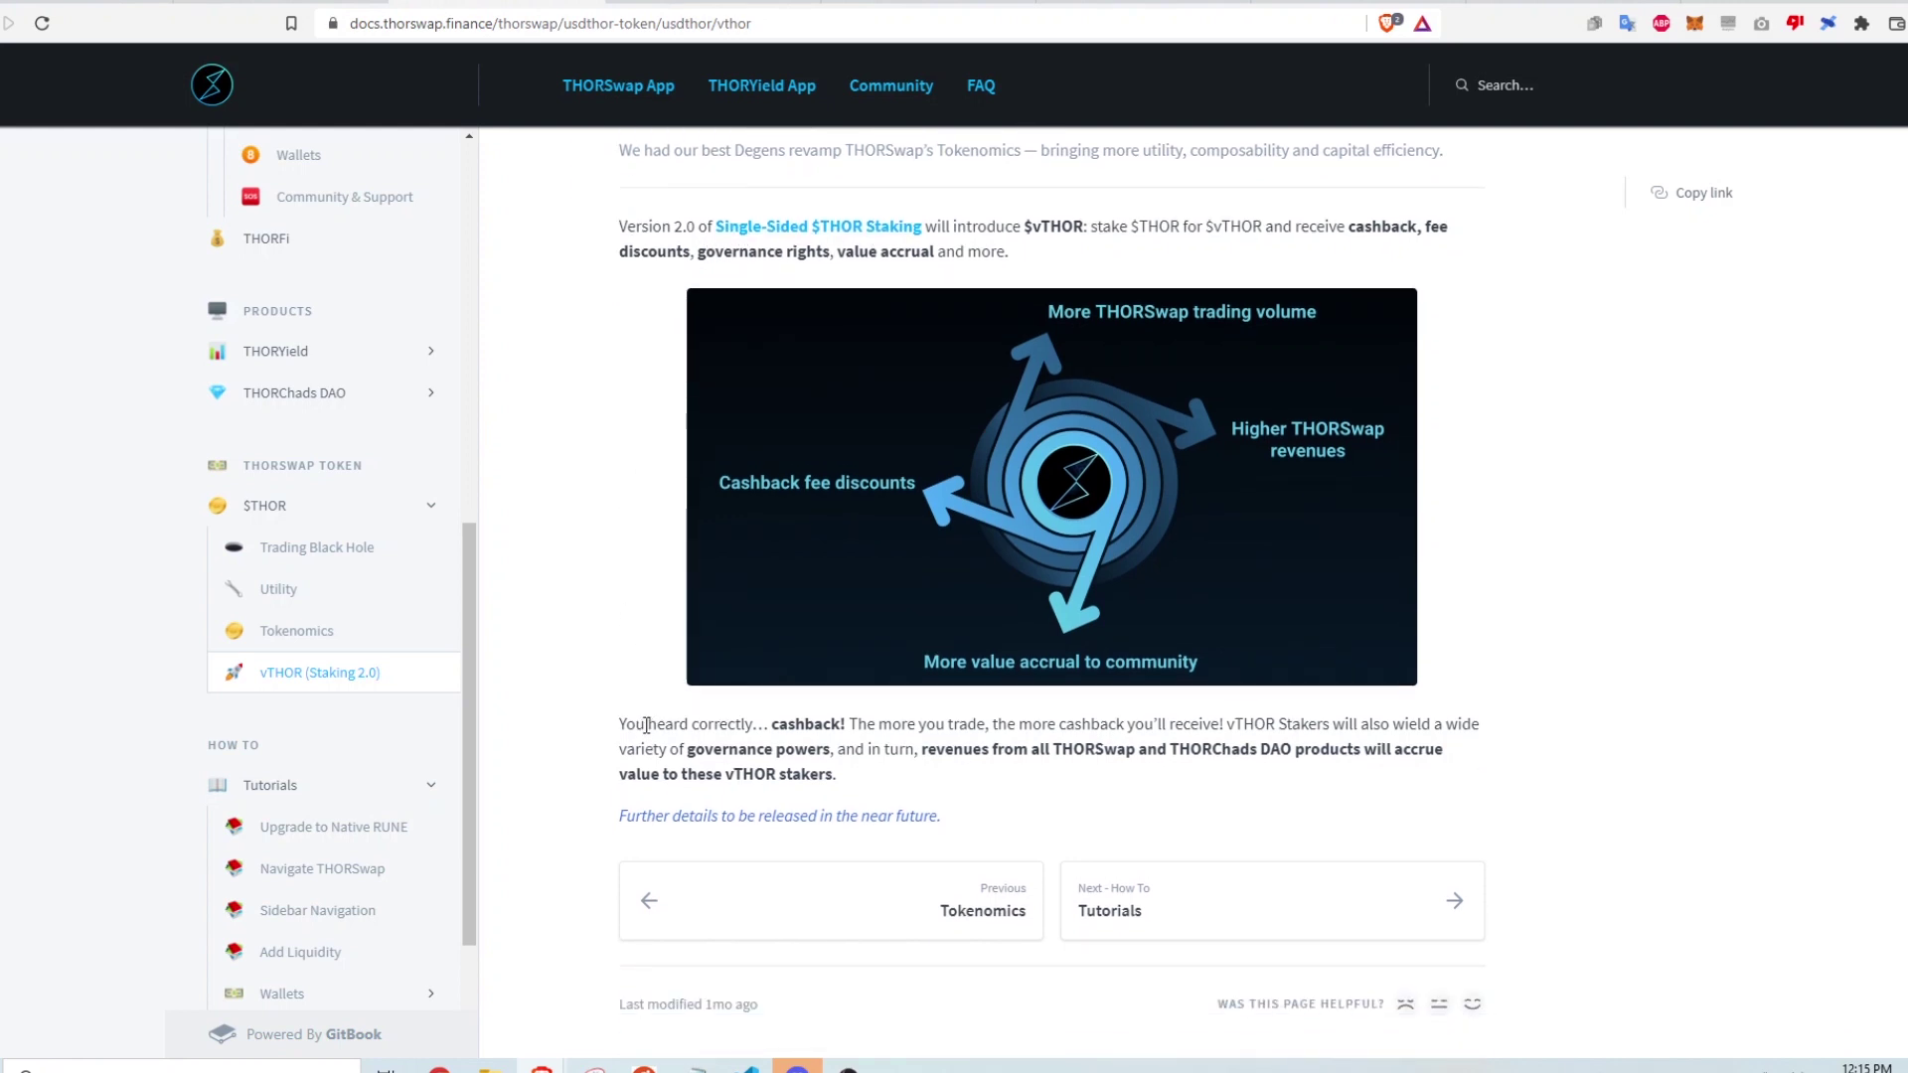
drag(620, 816, 975, 824)
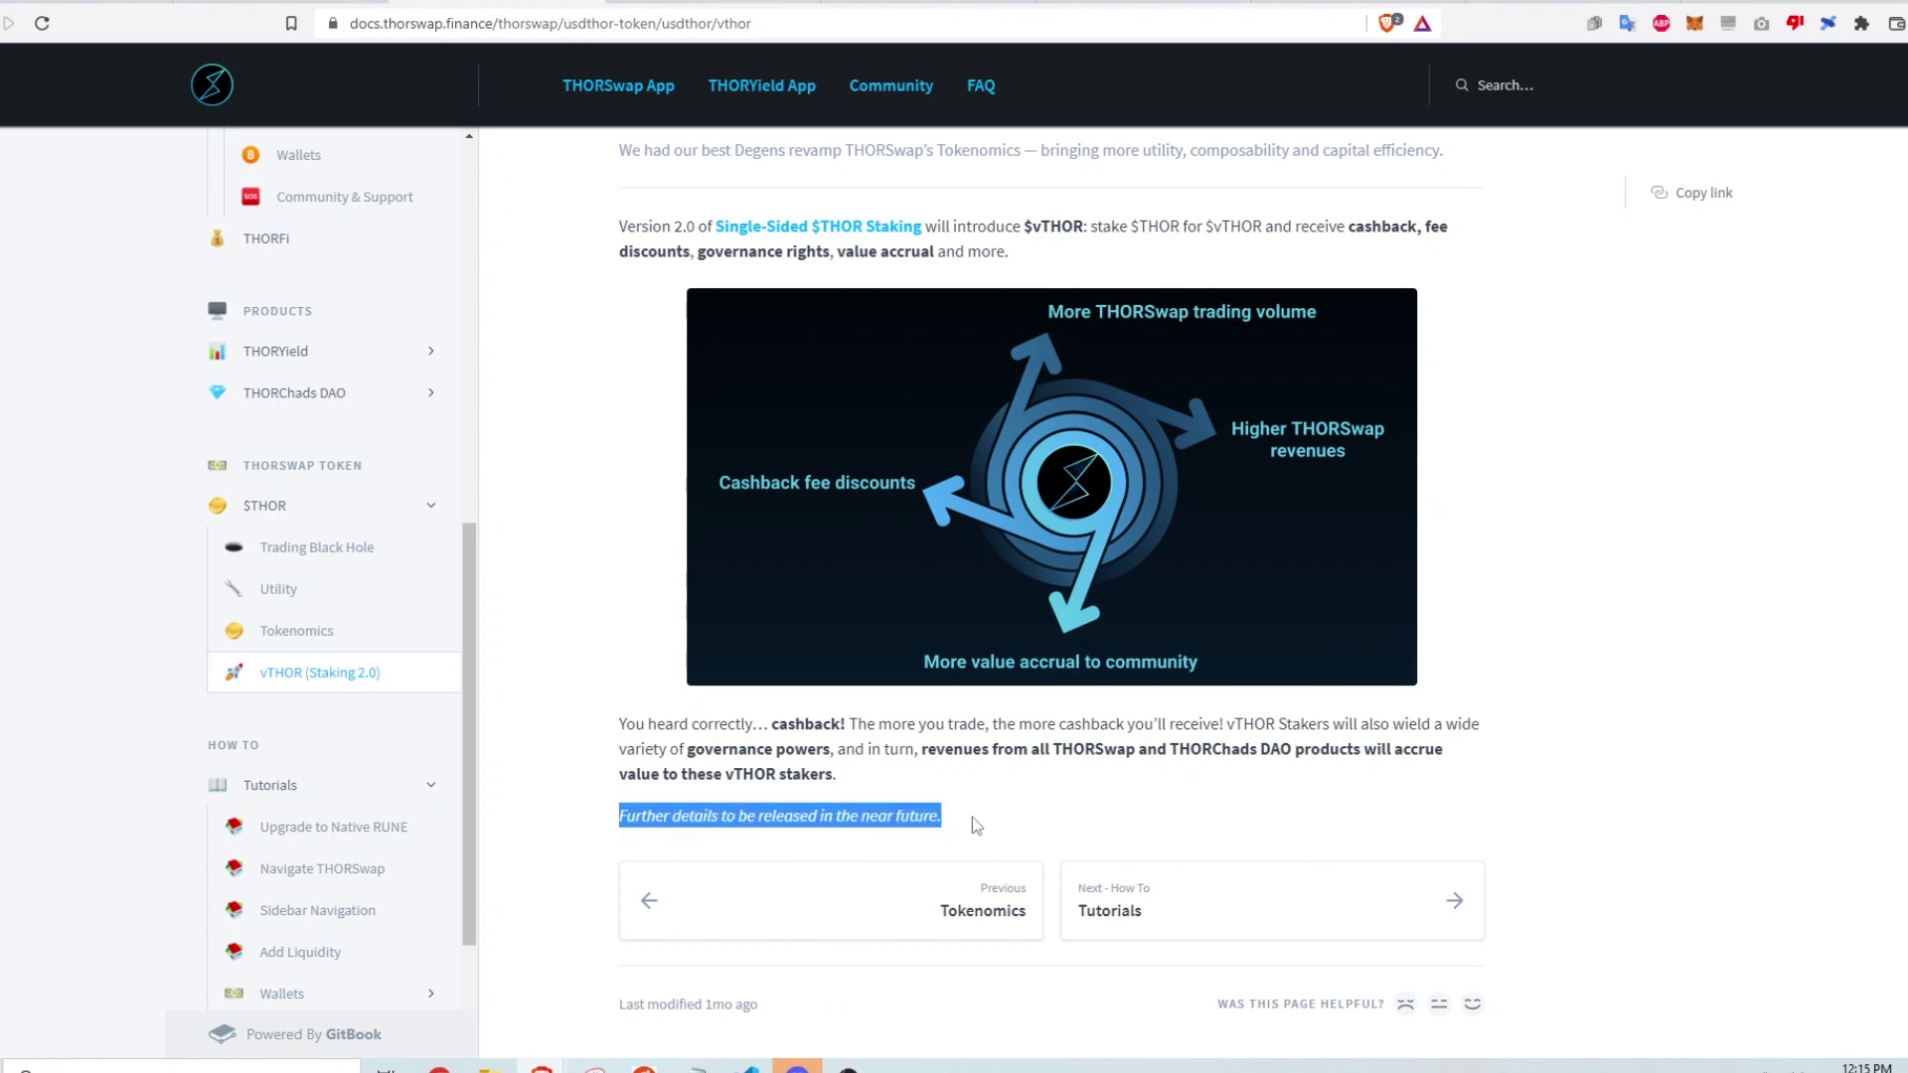
click(1003, 812)
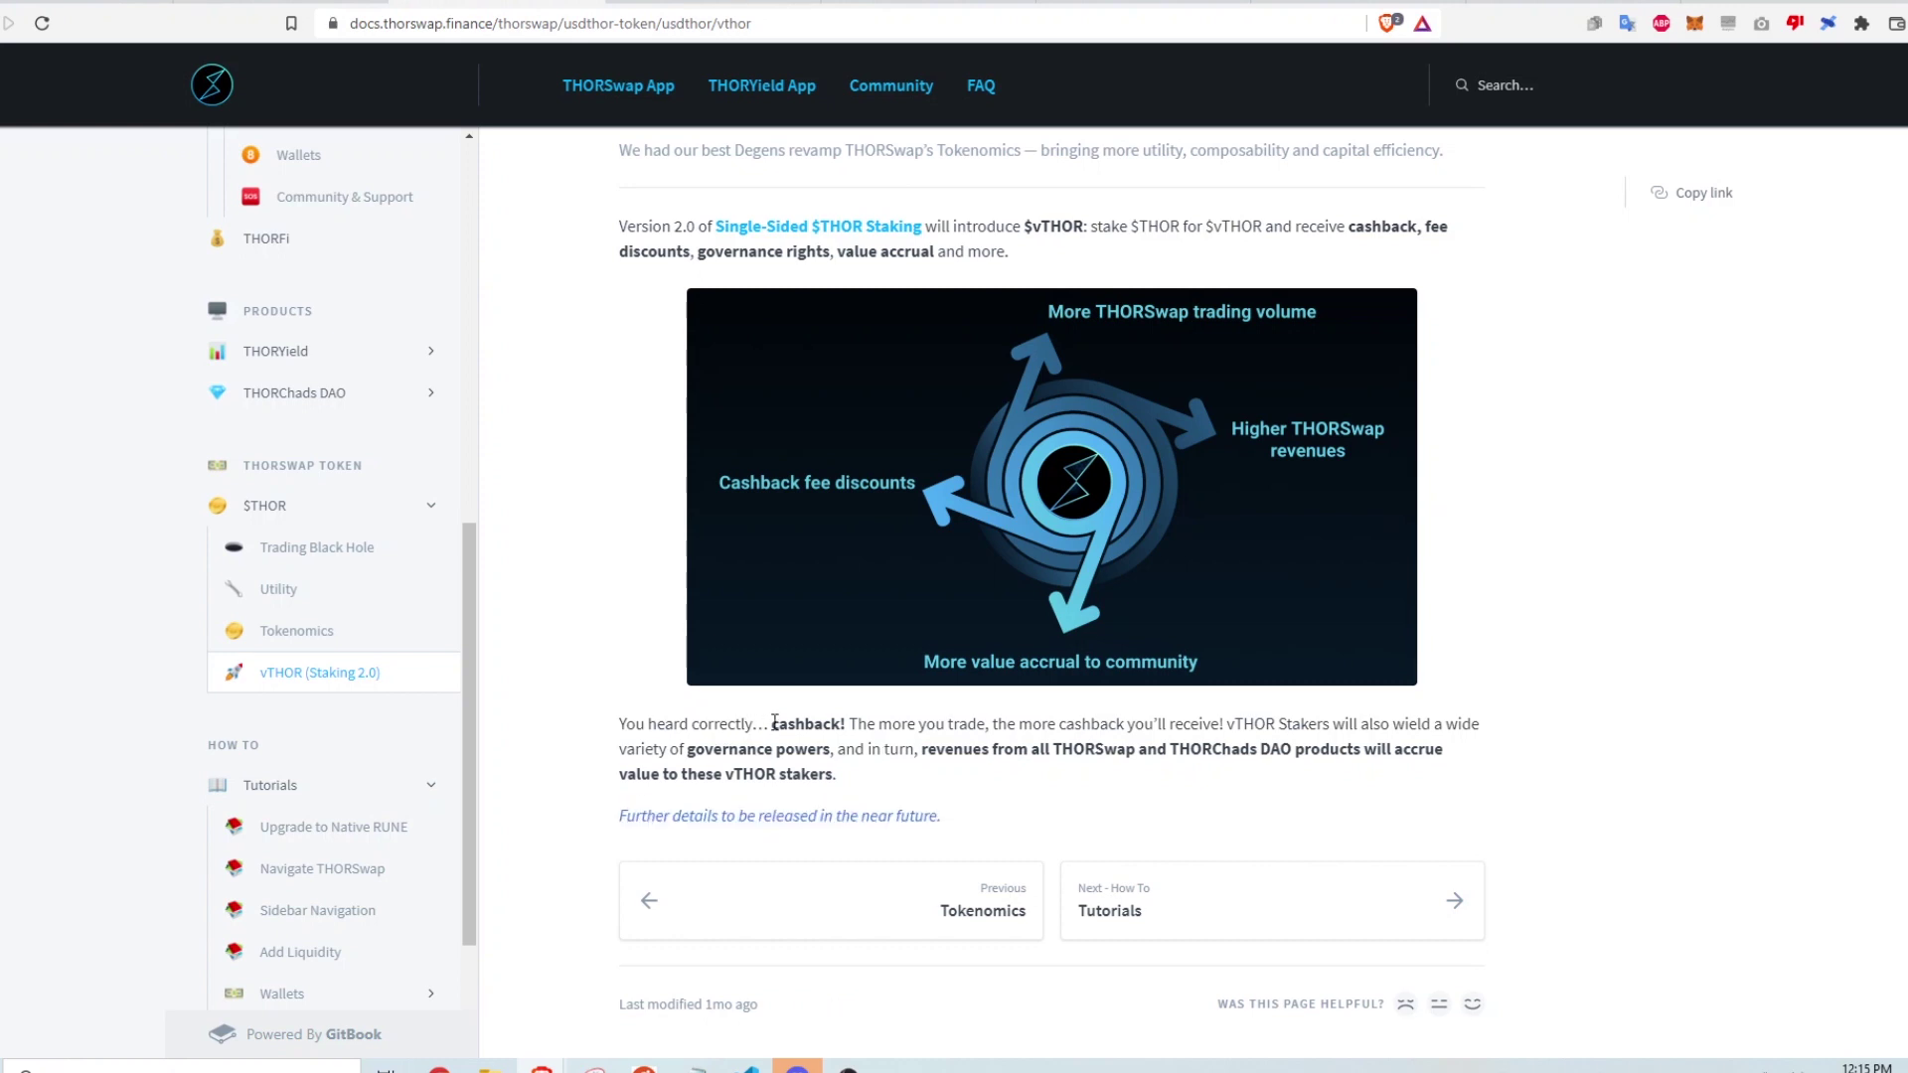
Step: Highlight the word 'cashback' in the vTHOR paragraph
drag(772, 723, 840, 724)
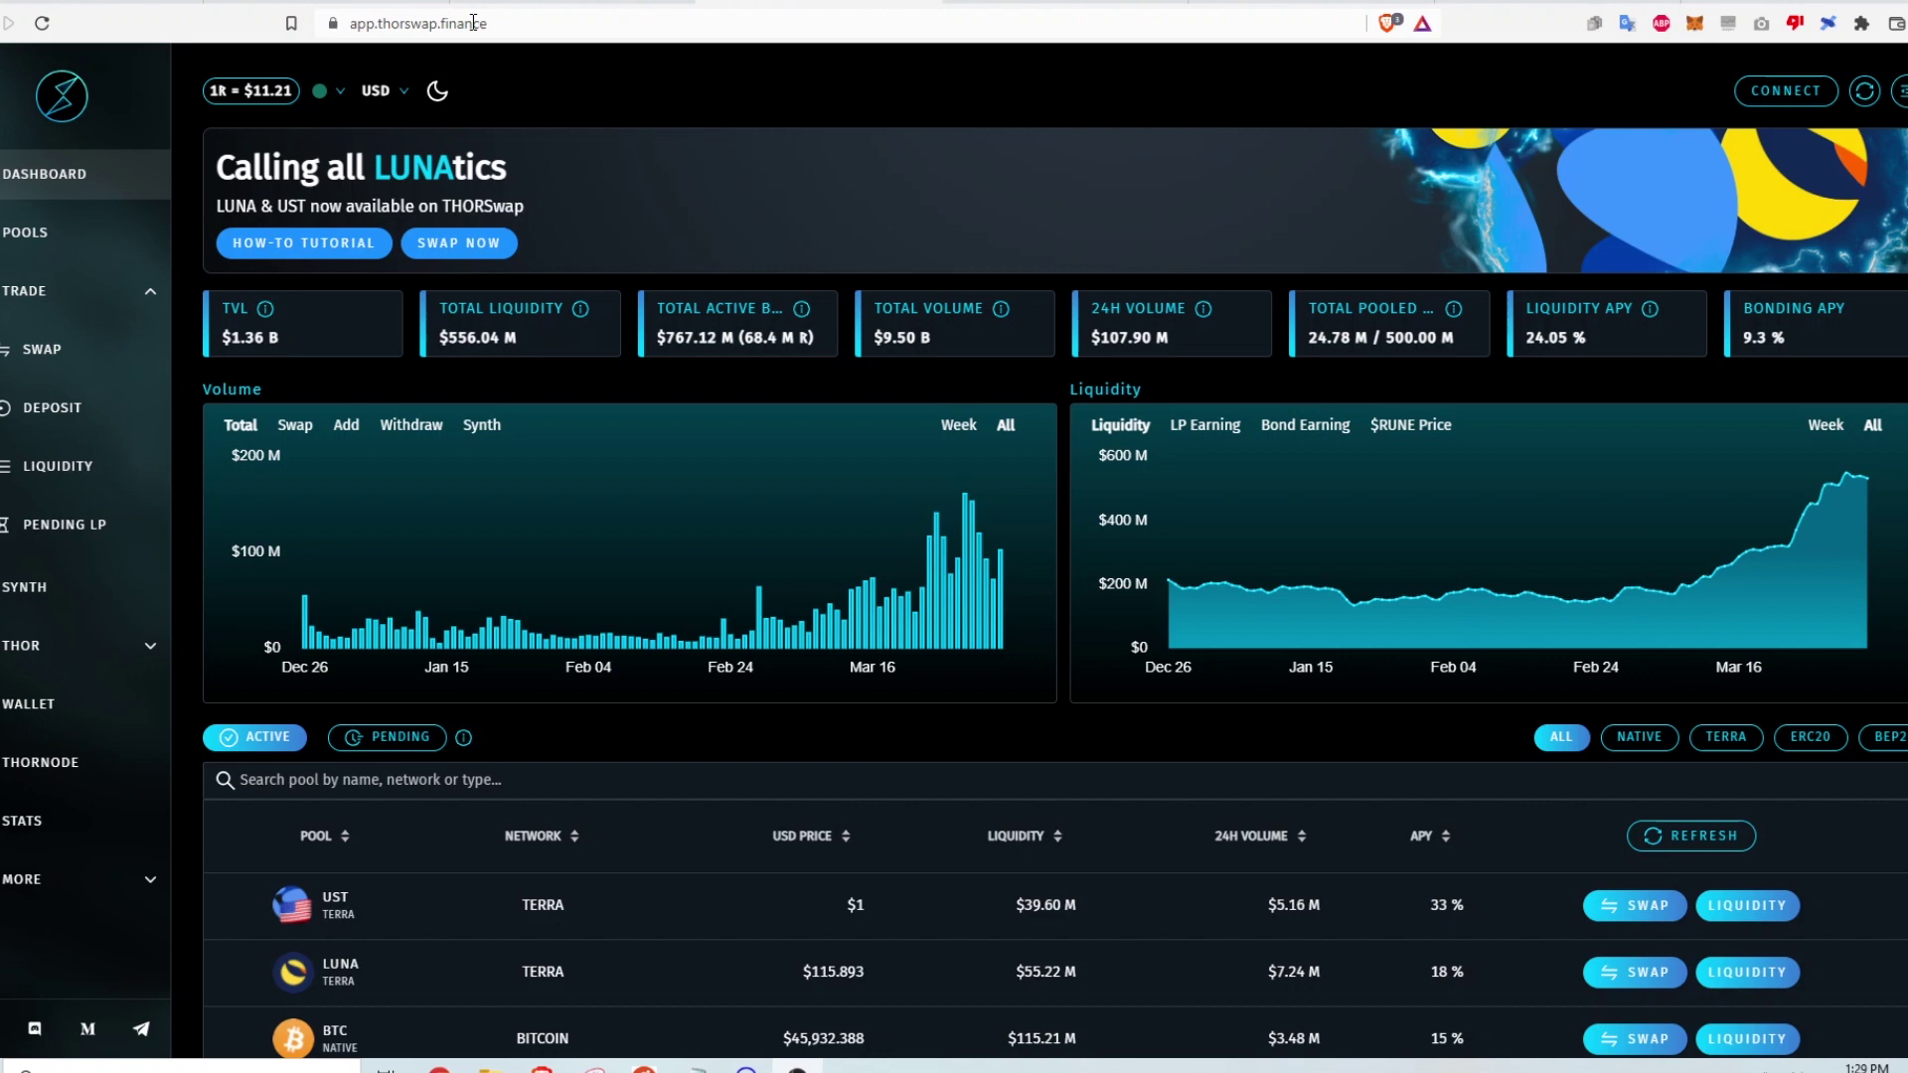
Step: In the swap panel, keep BTC as the send asset and receive THOR (ERC20) instead of RUNE
click(86, 352)
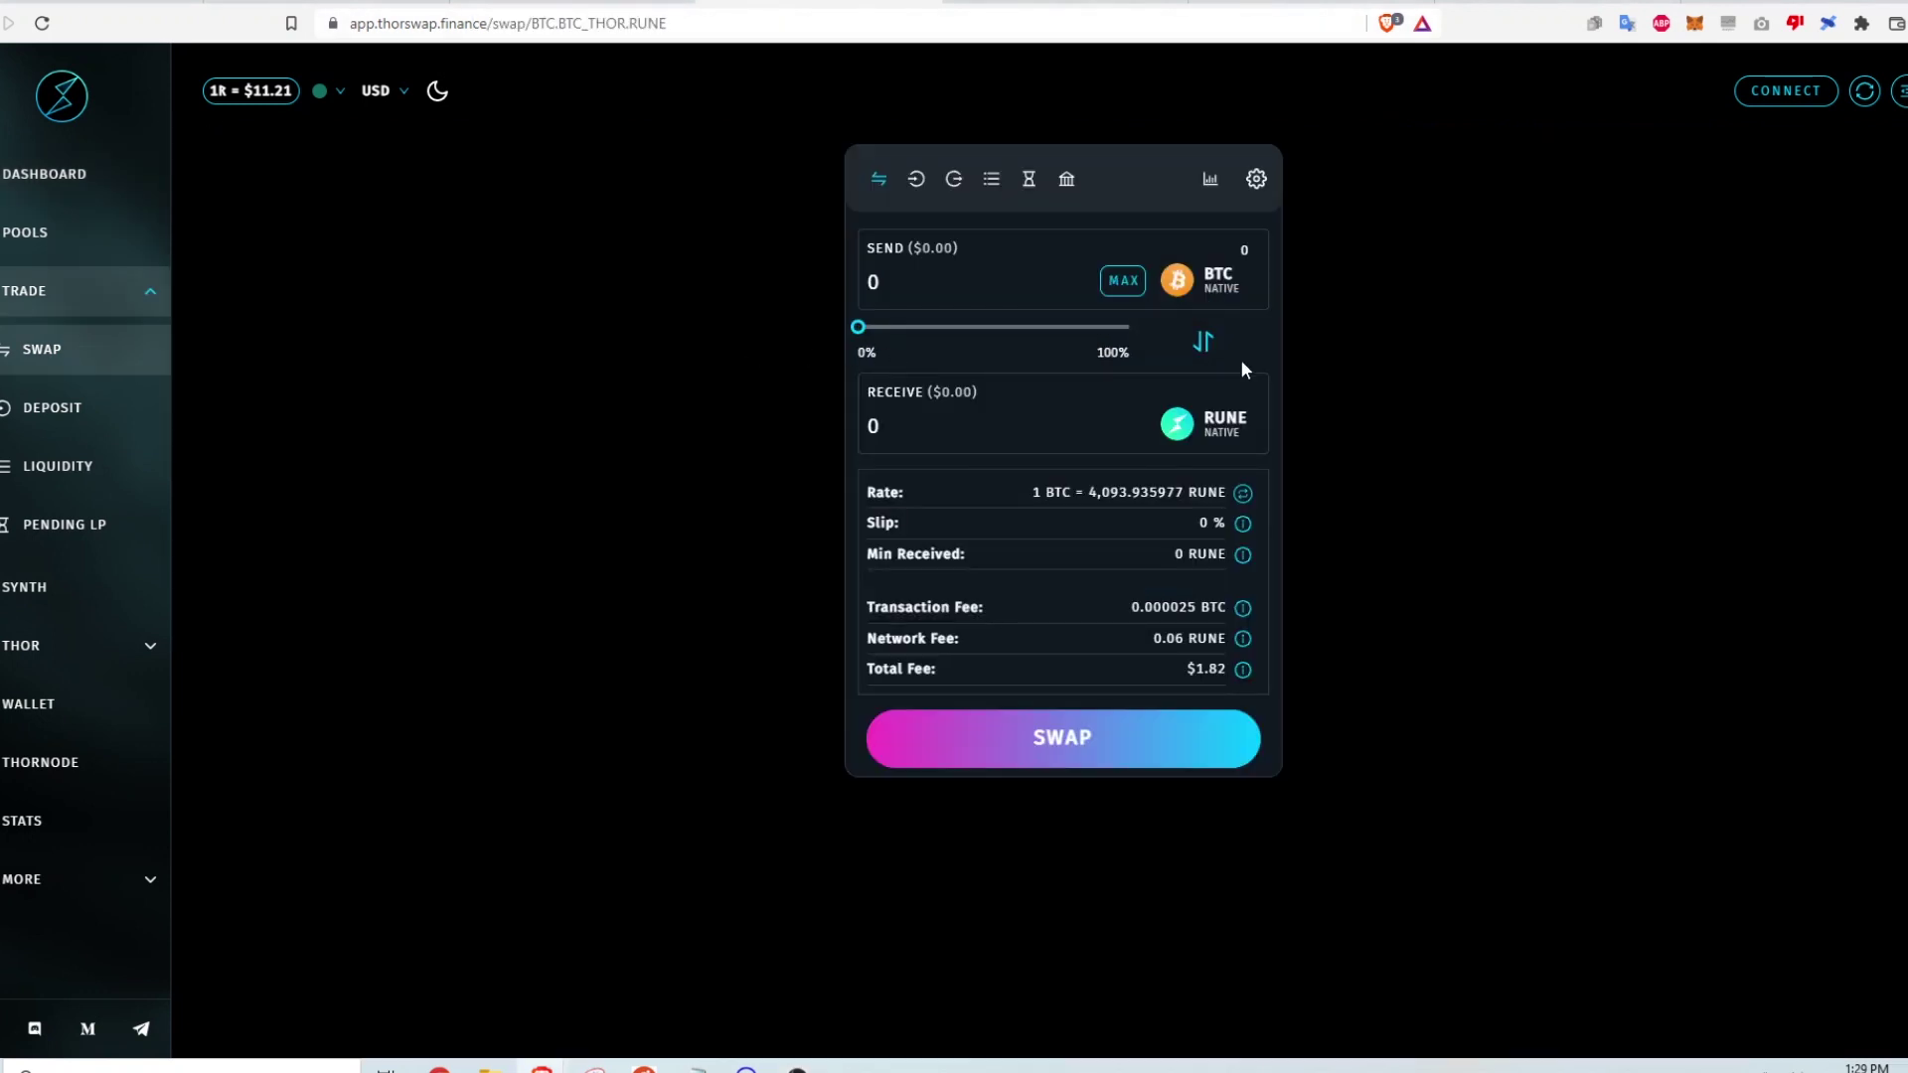
click(1241, 305)
scroll(937, 498, down, 1)
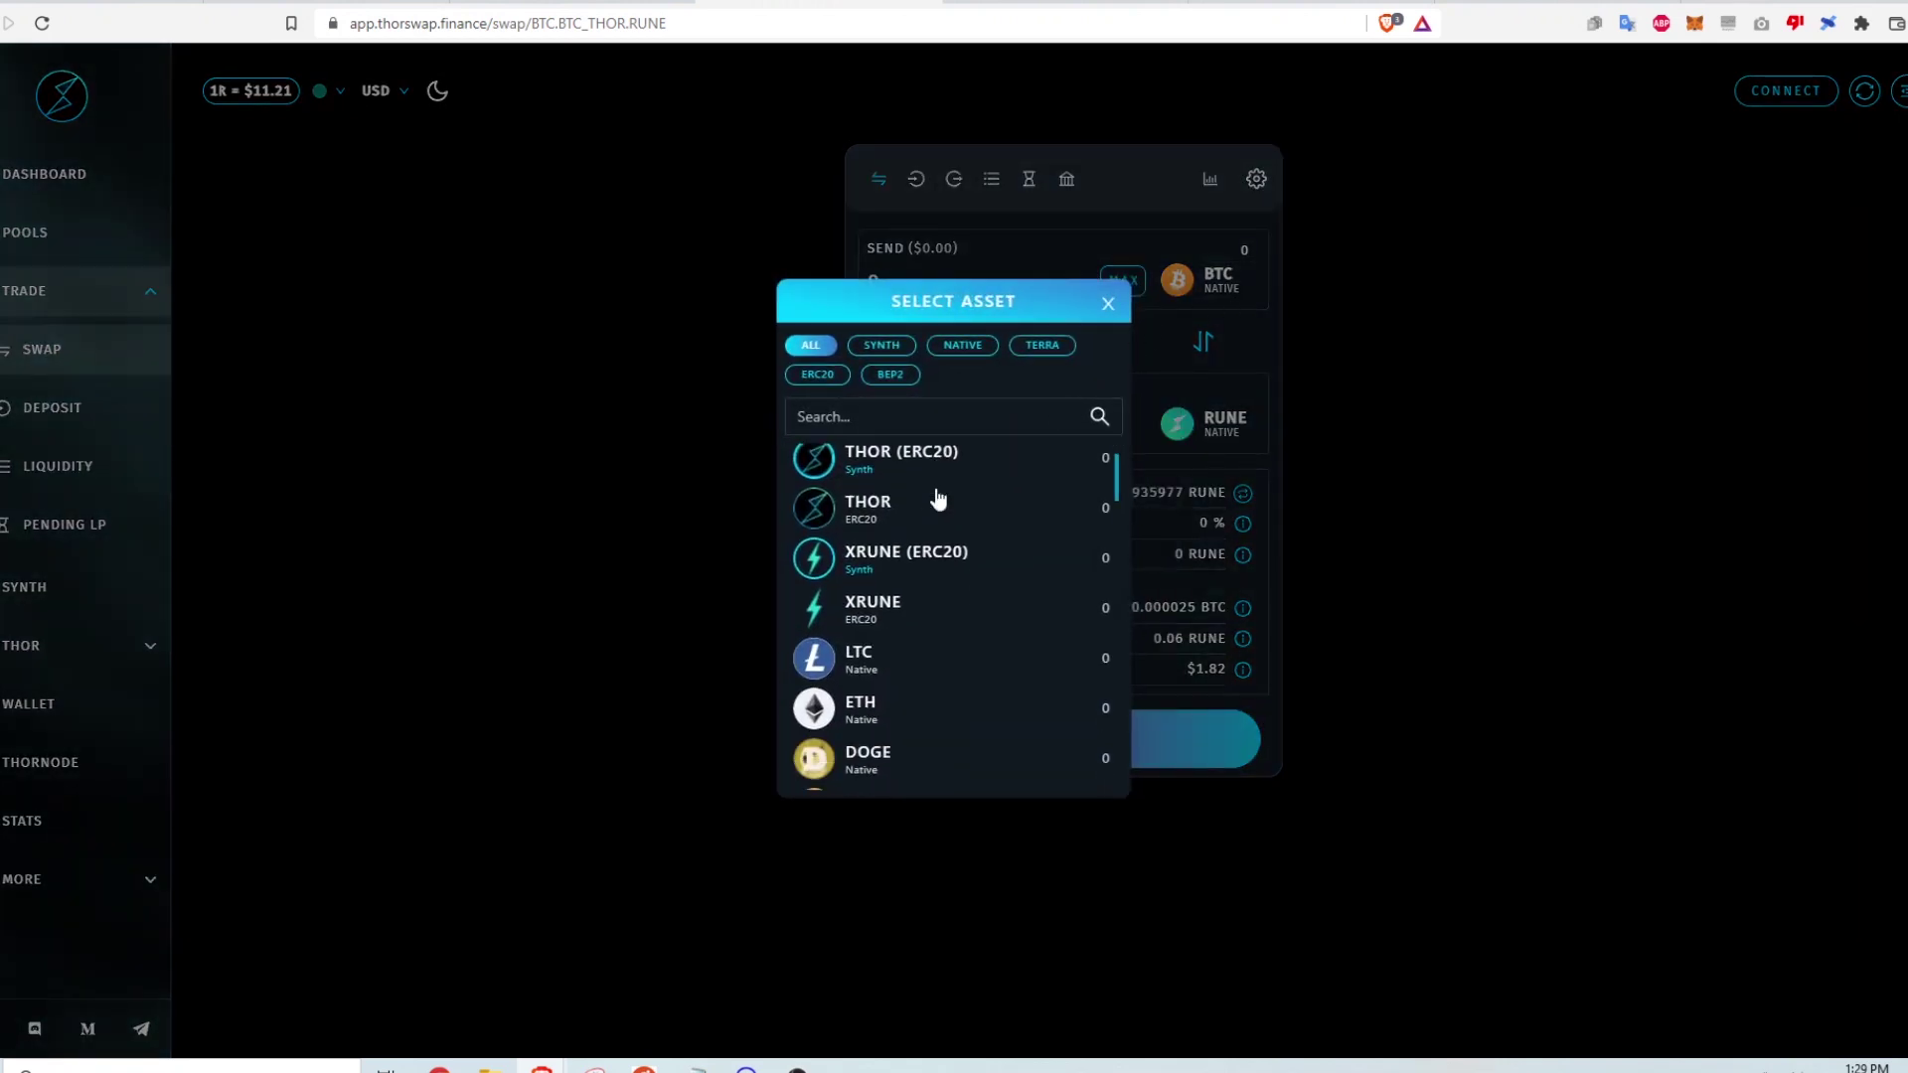
scroll(934, 502, down, 3)
scroll(924, 512, down, 2)
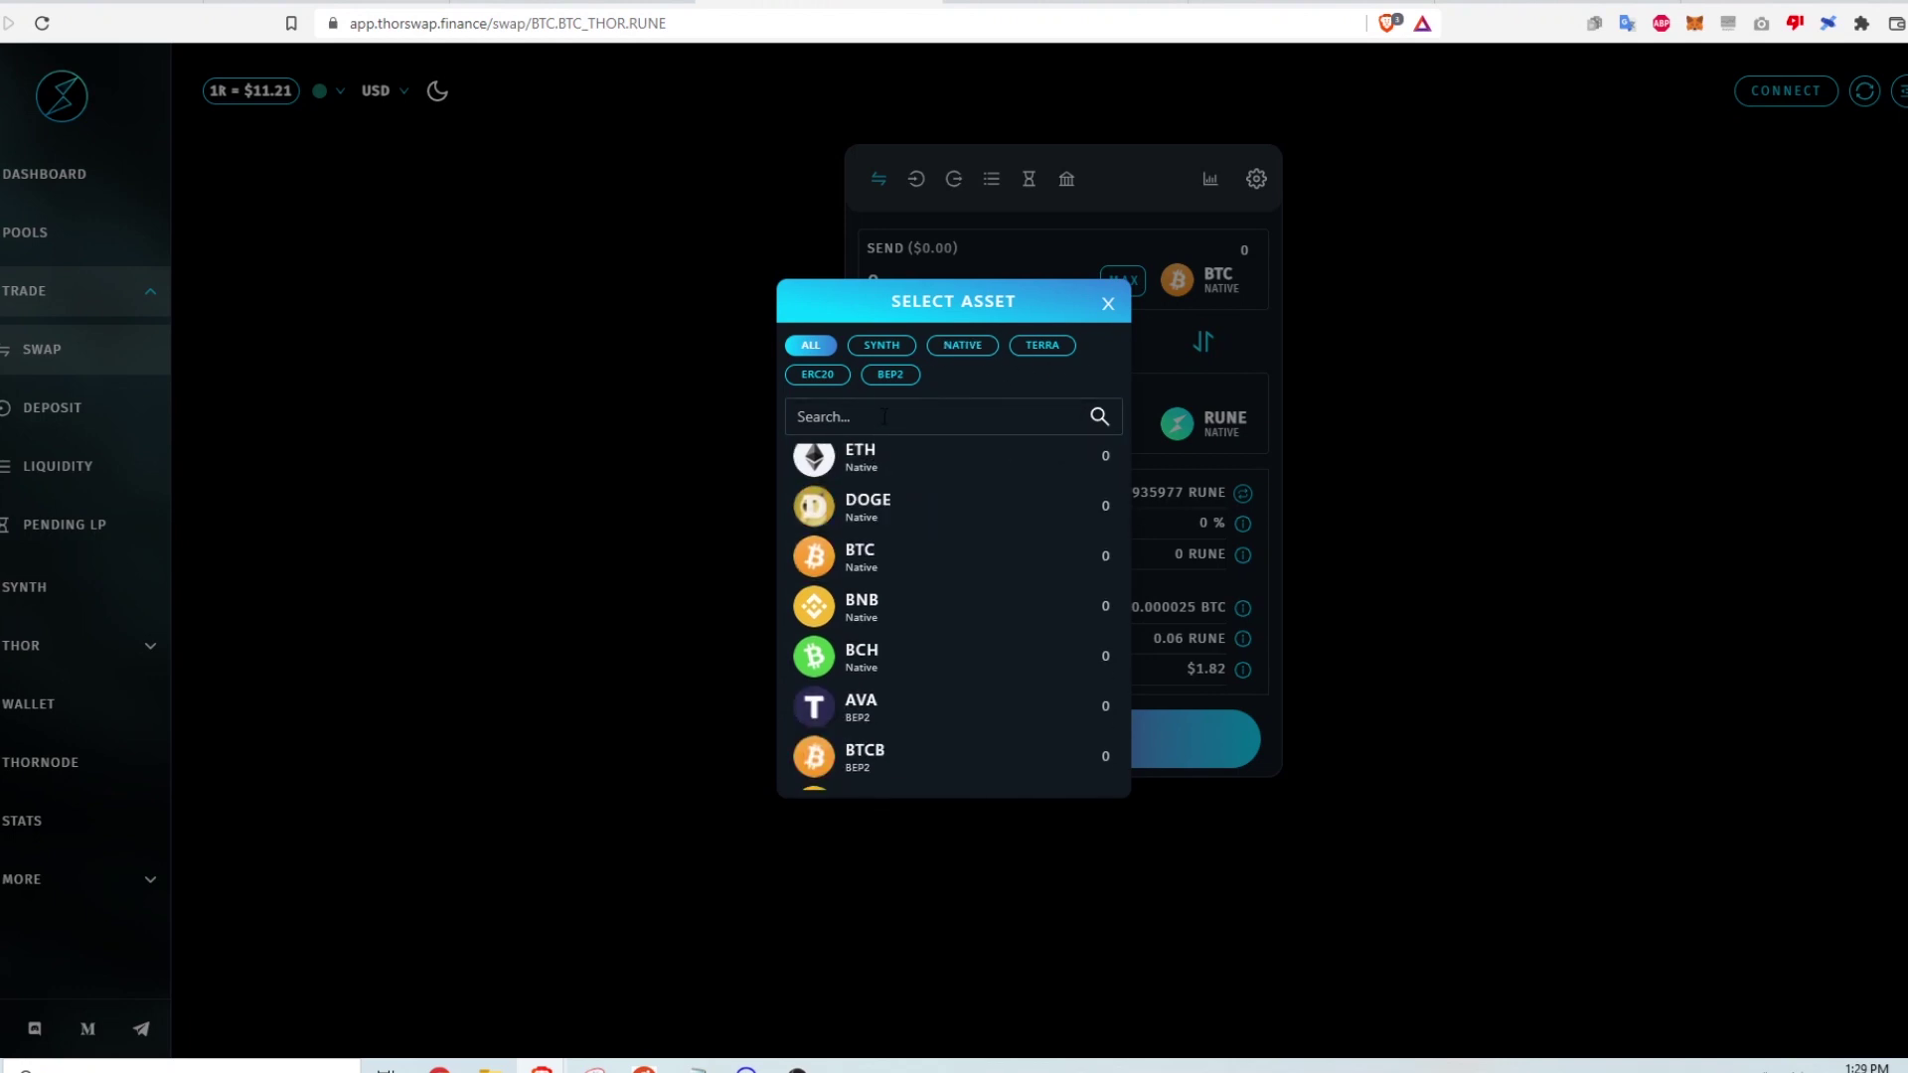
click(1260, 296)
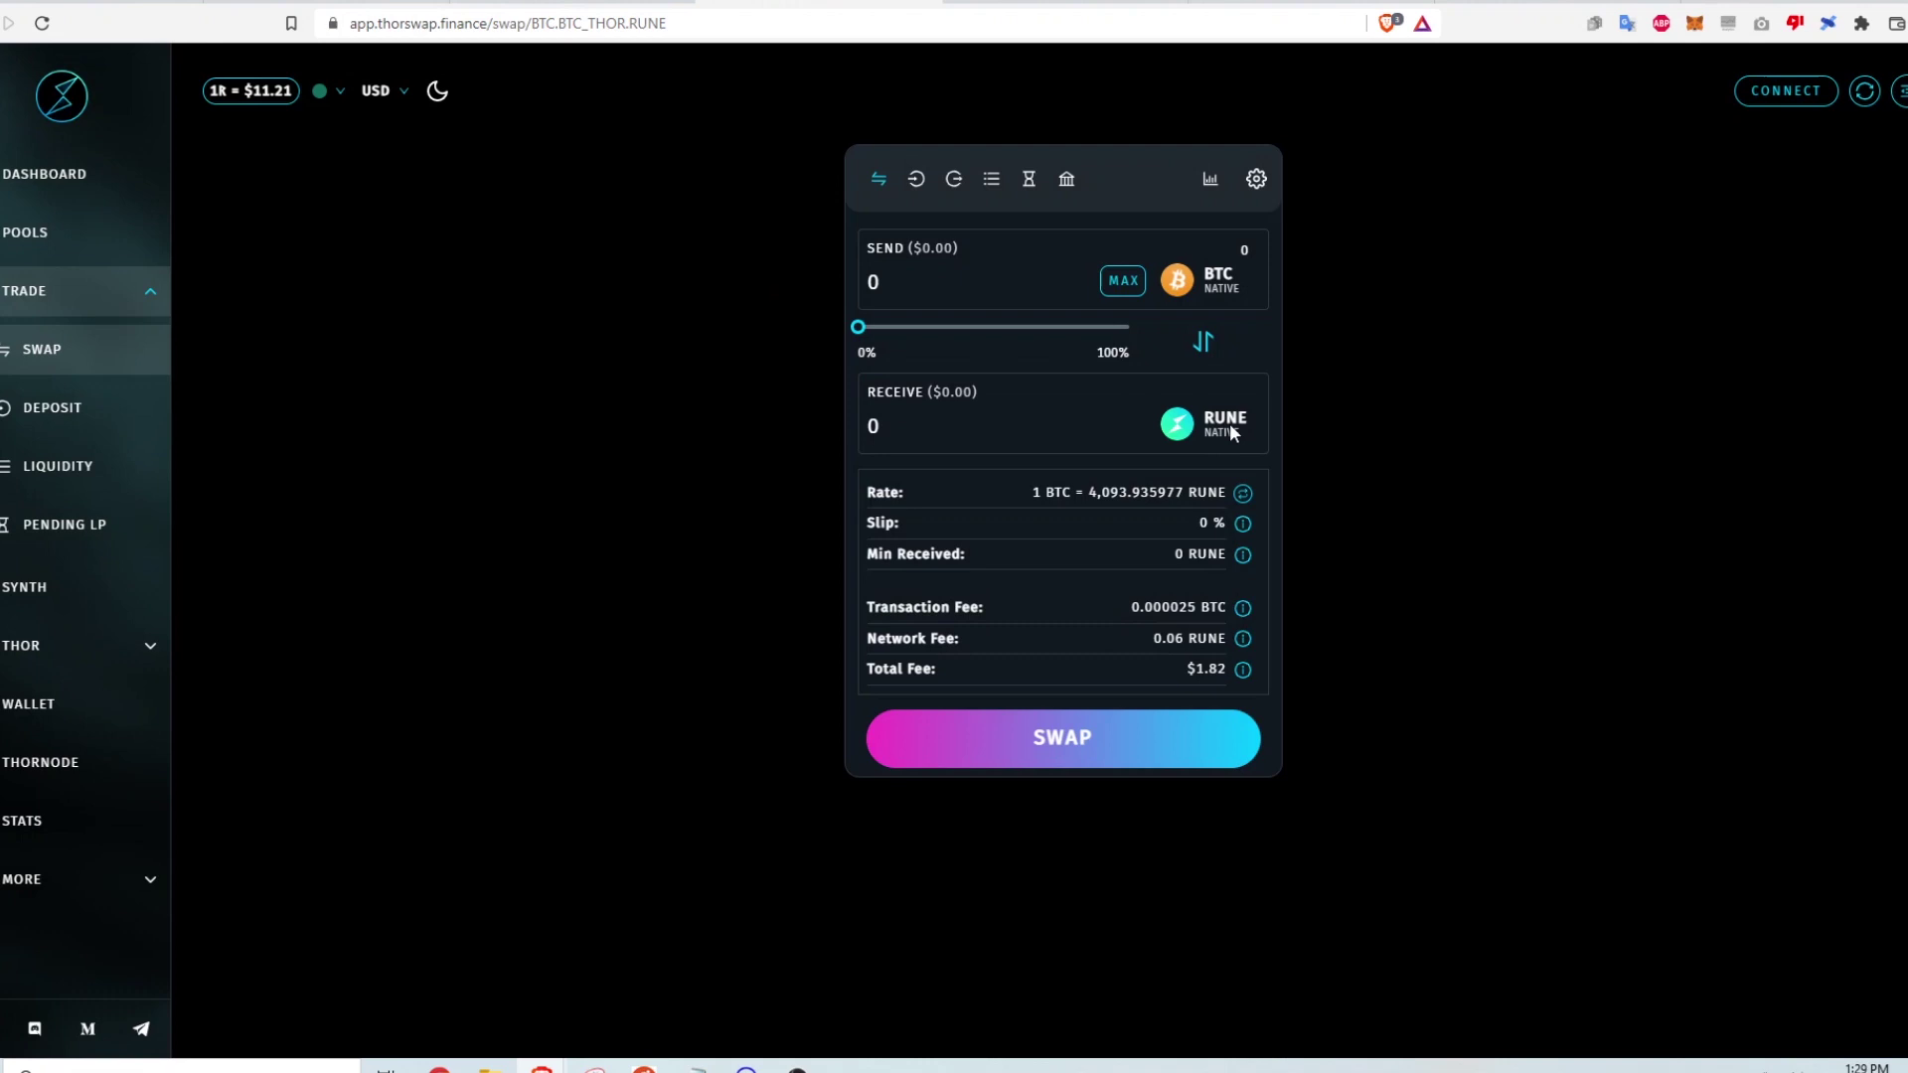
click(1230, 427)
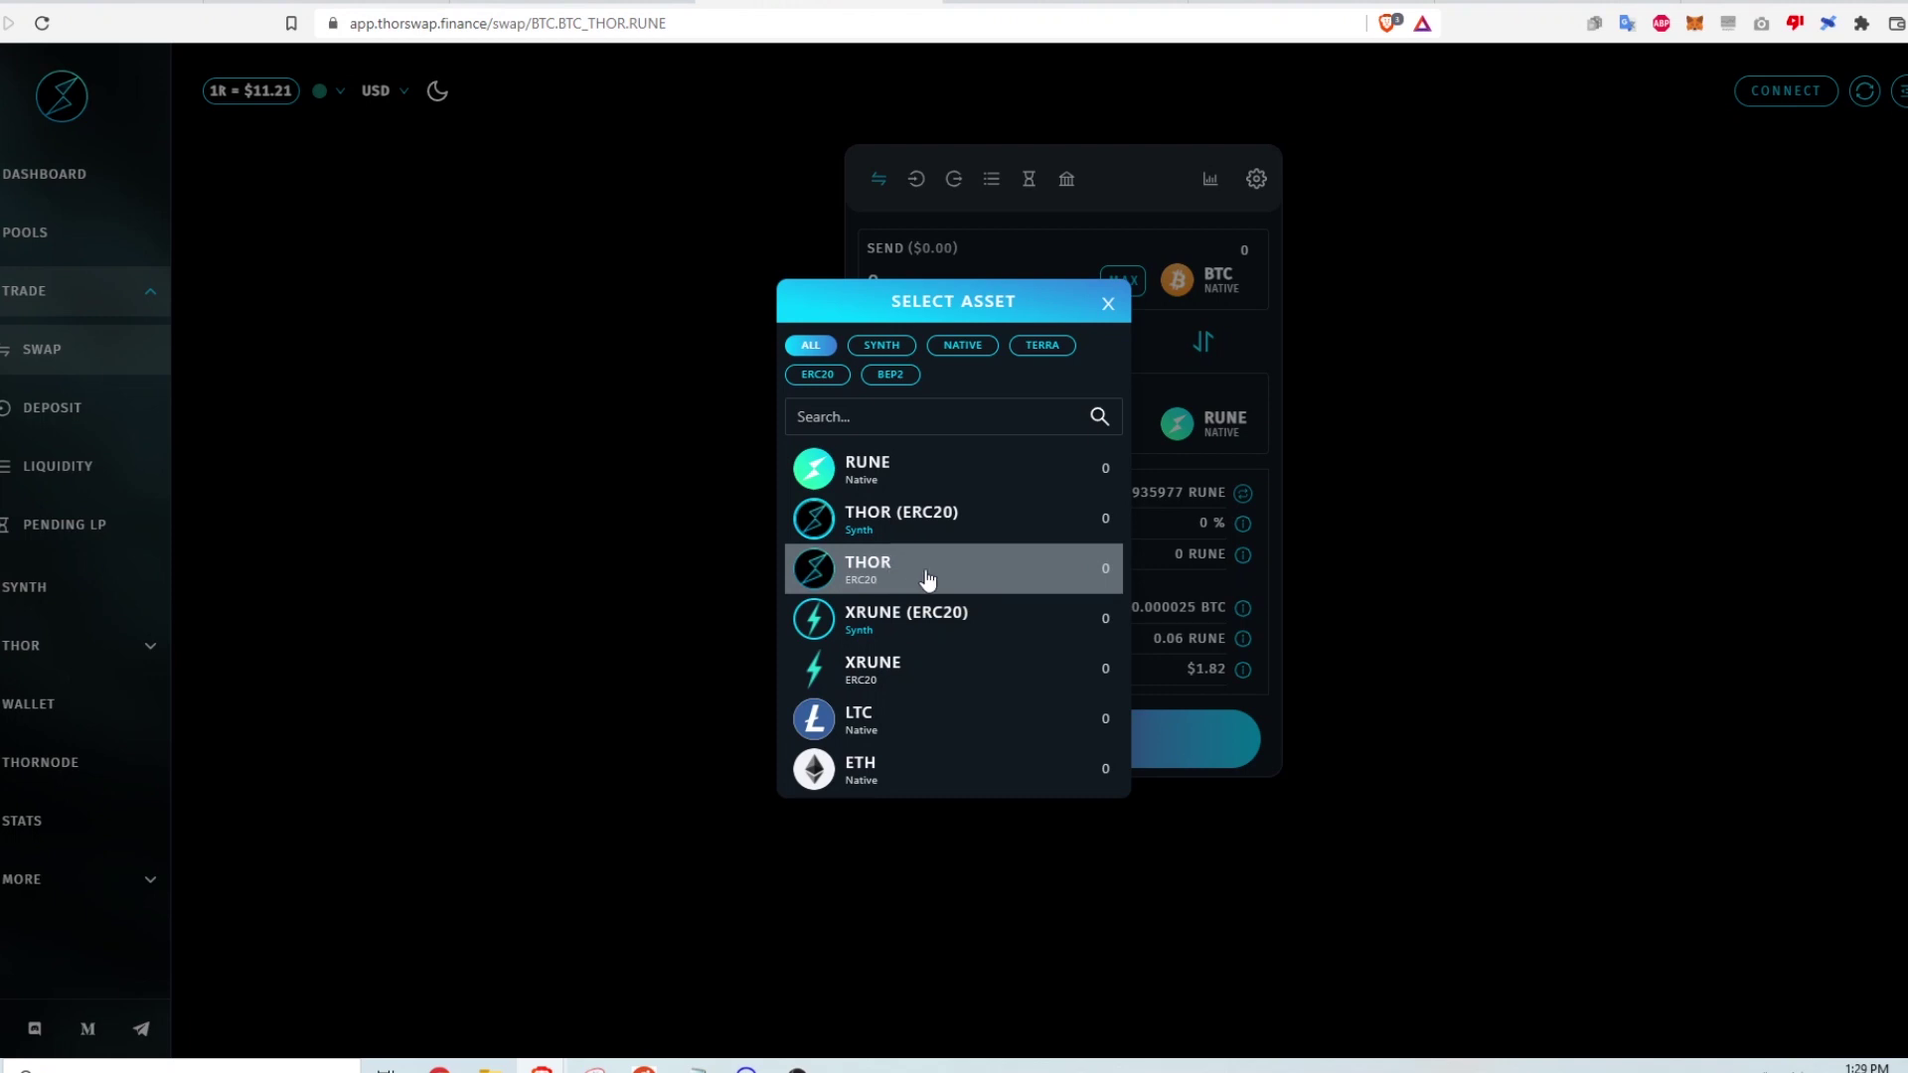
click(1030, 556)
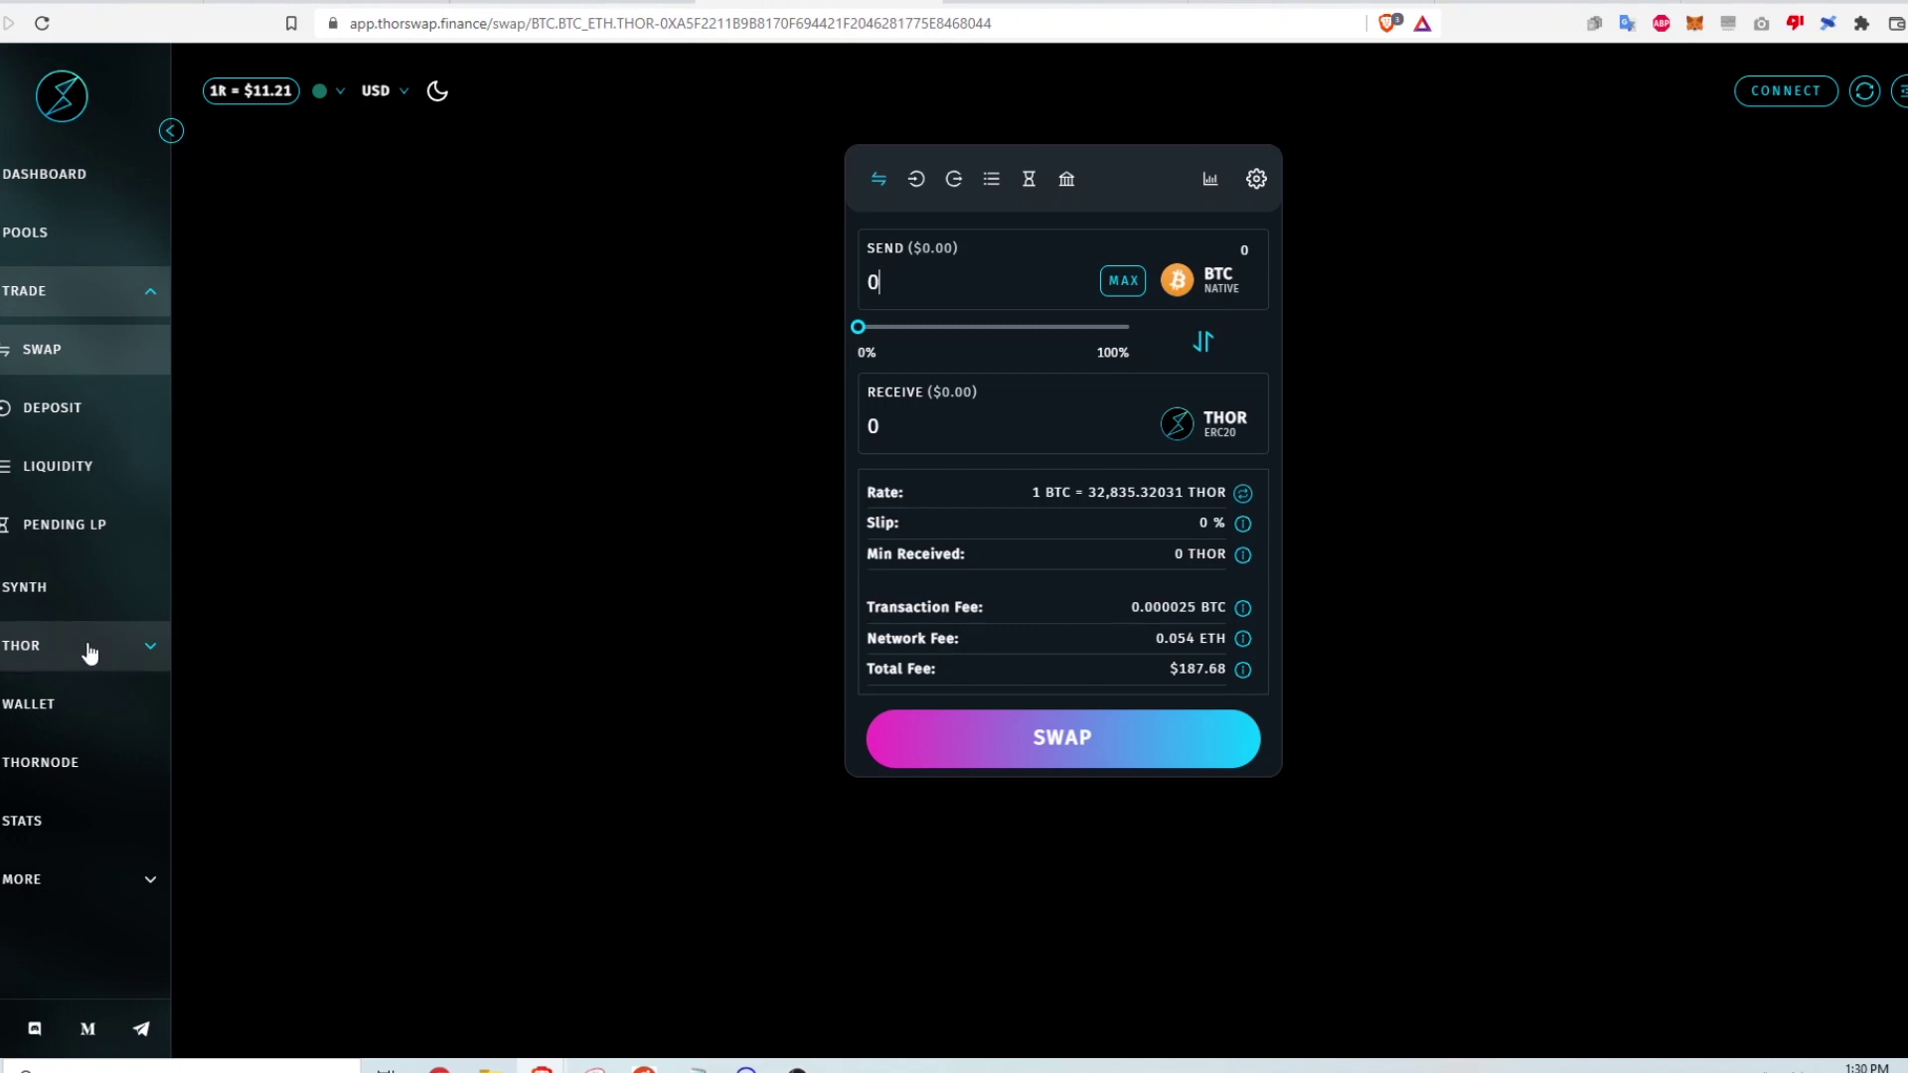
Step: Open the THOR staking pools page and highlight the $THOR Staking APR of 80.90%
click(89, 651)
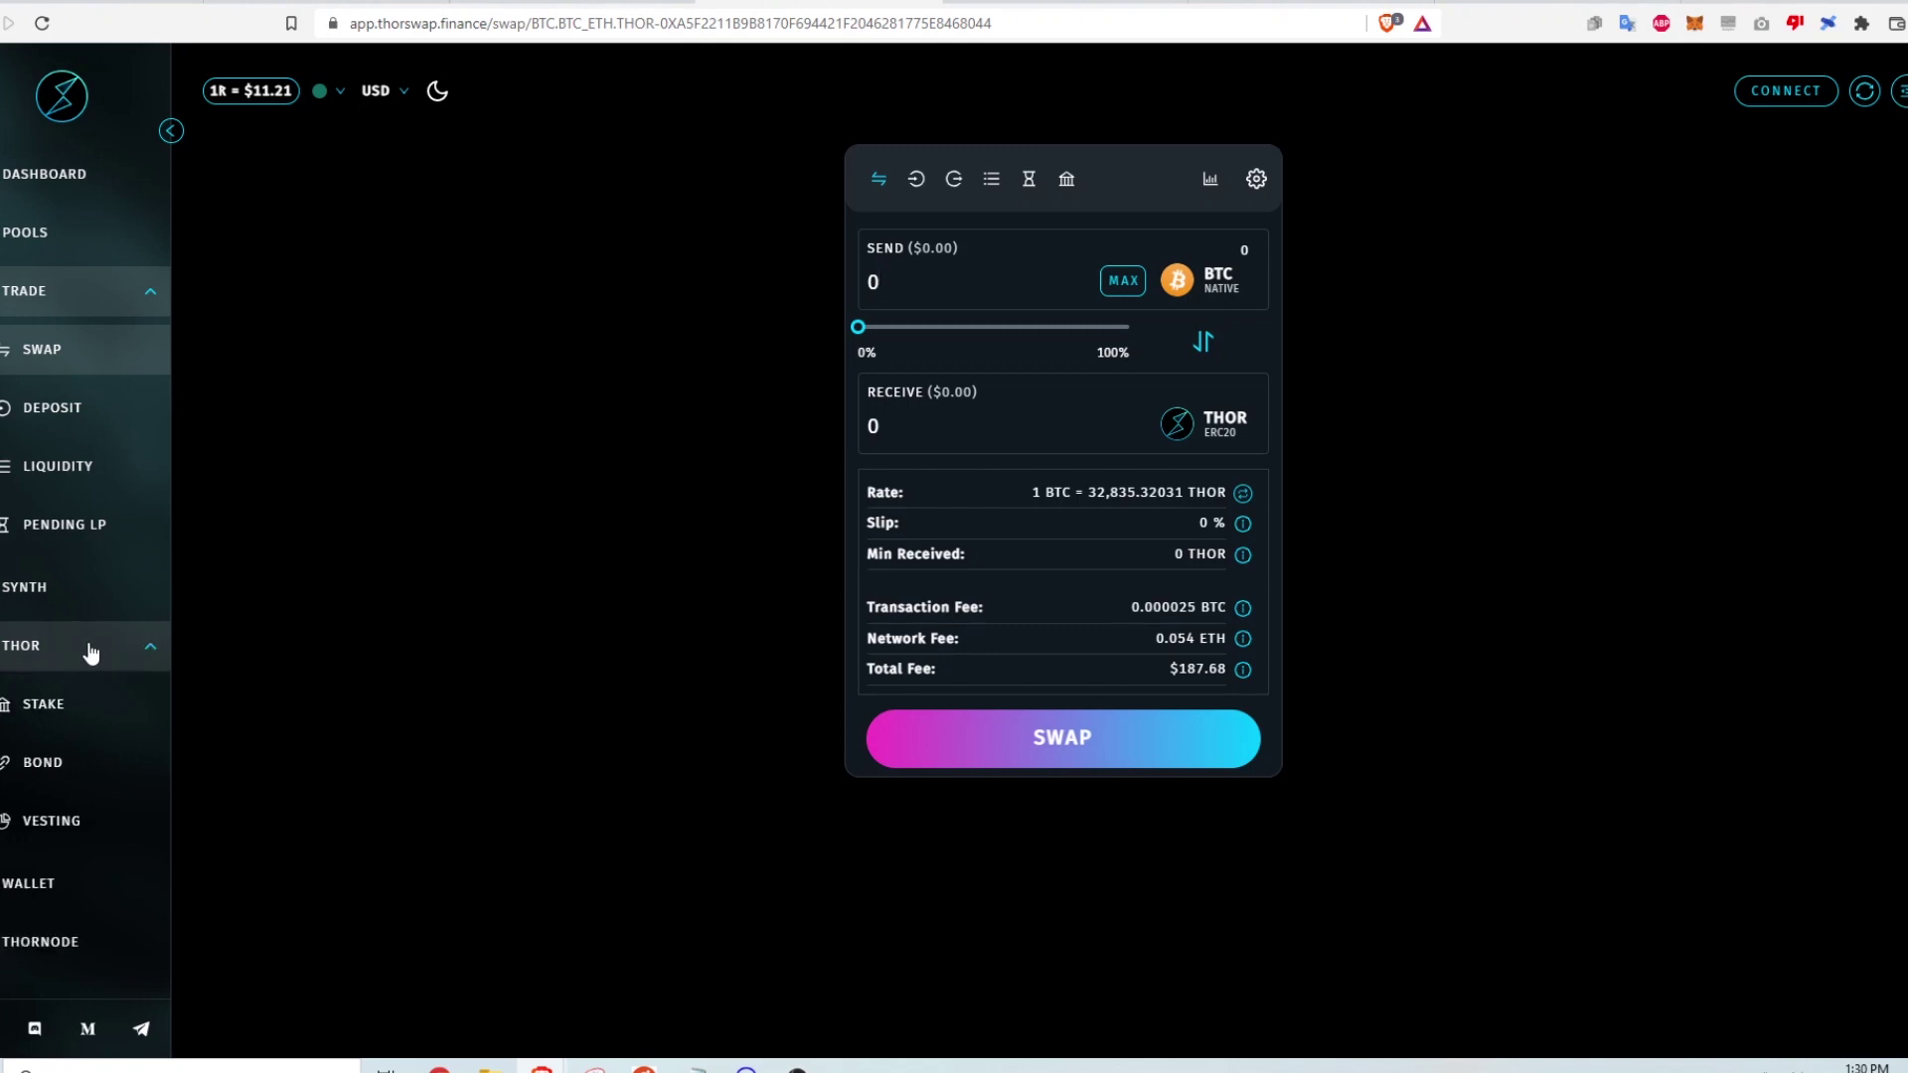
click(53, 713)
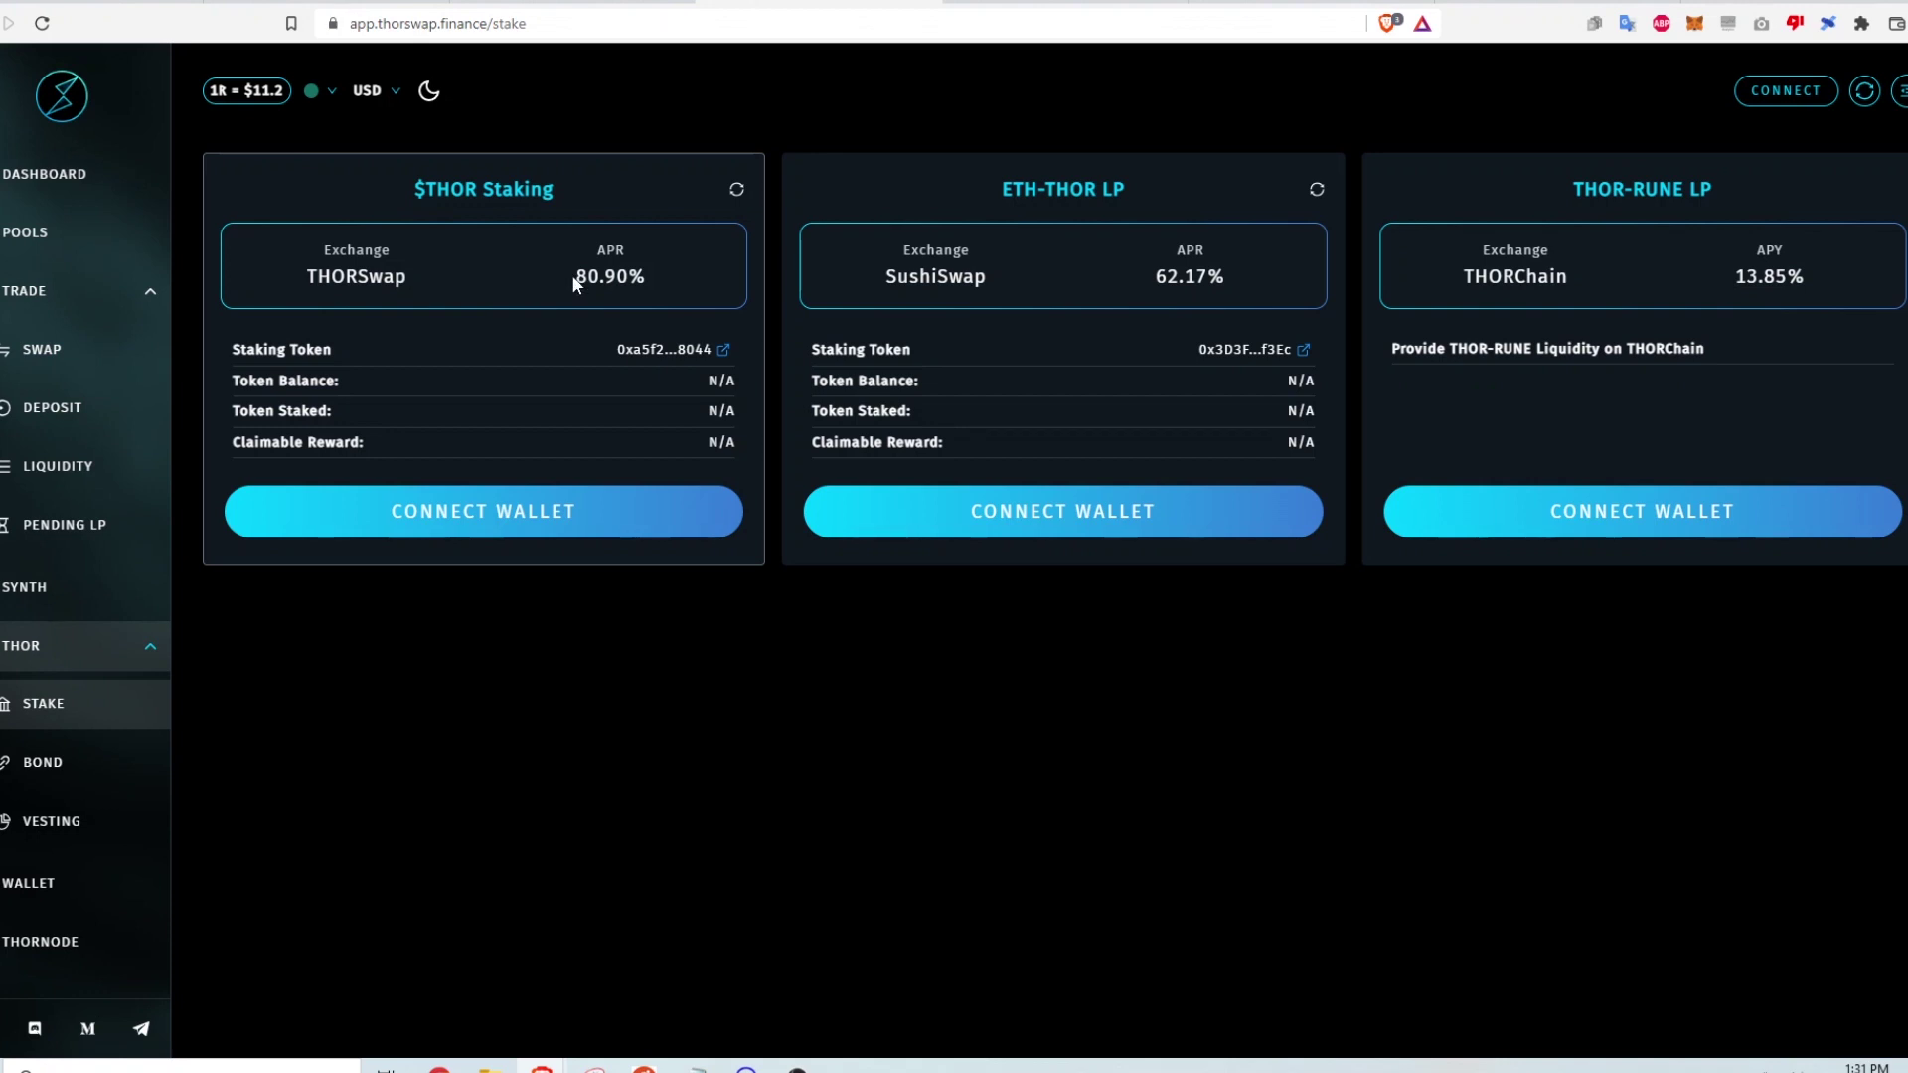
drag(573, 282, 665, 283)
click(665, 274)
Step: Clear the highlight on the APR value
click(551, 278)
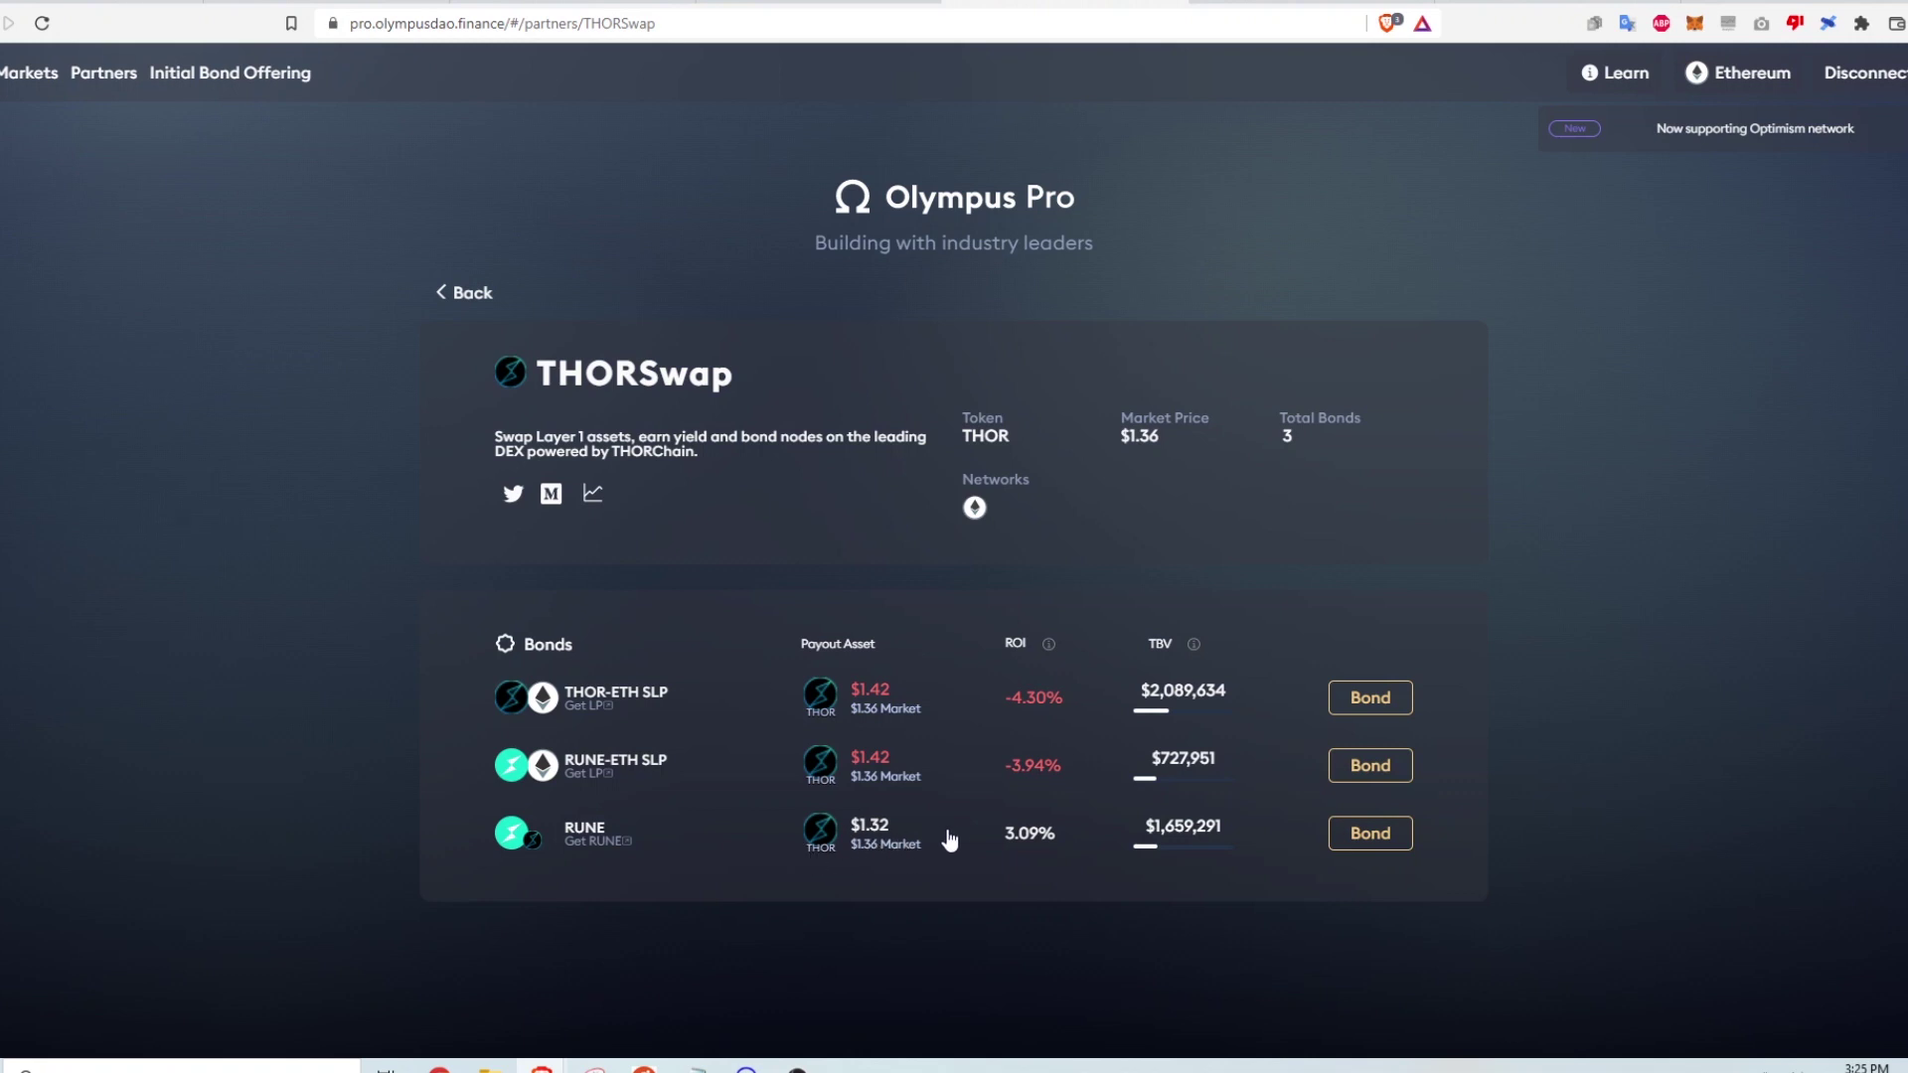
mouse_move(1195, 646)
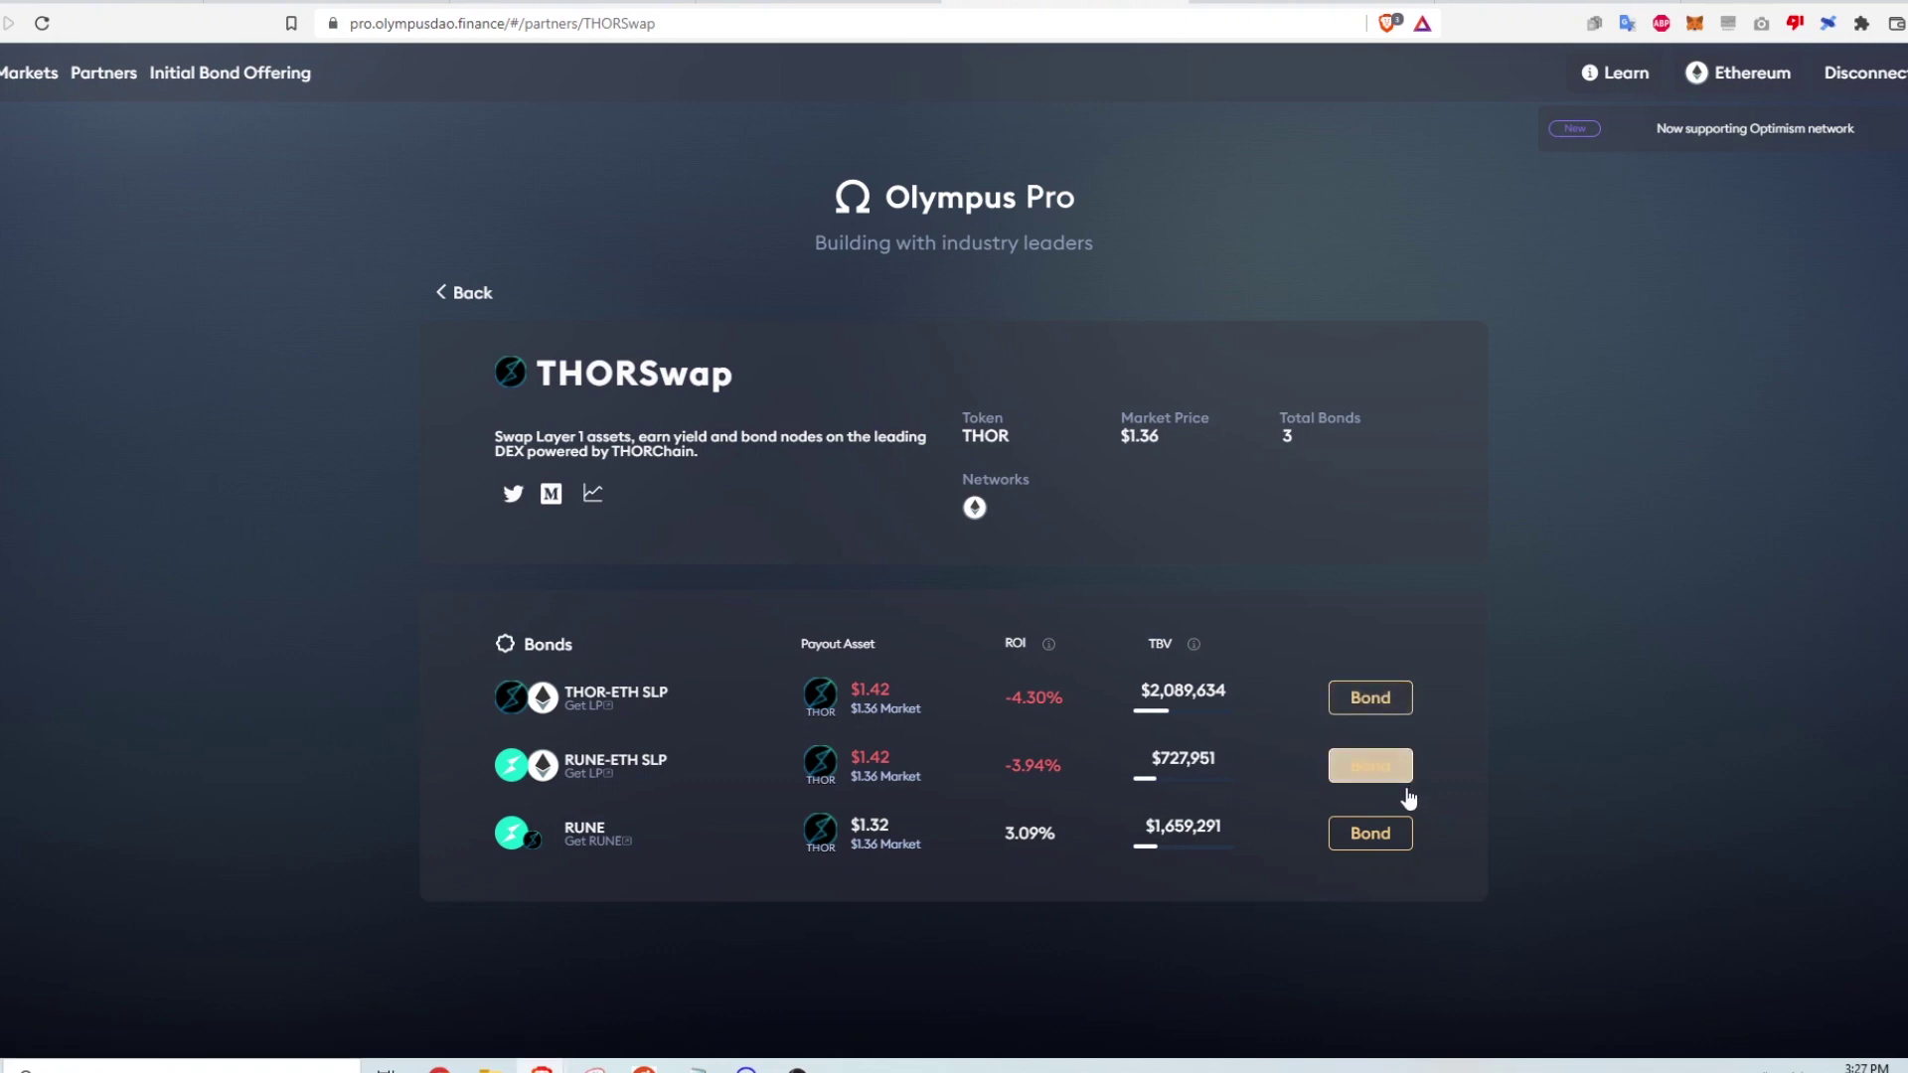
click(1383, 699)
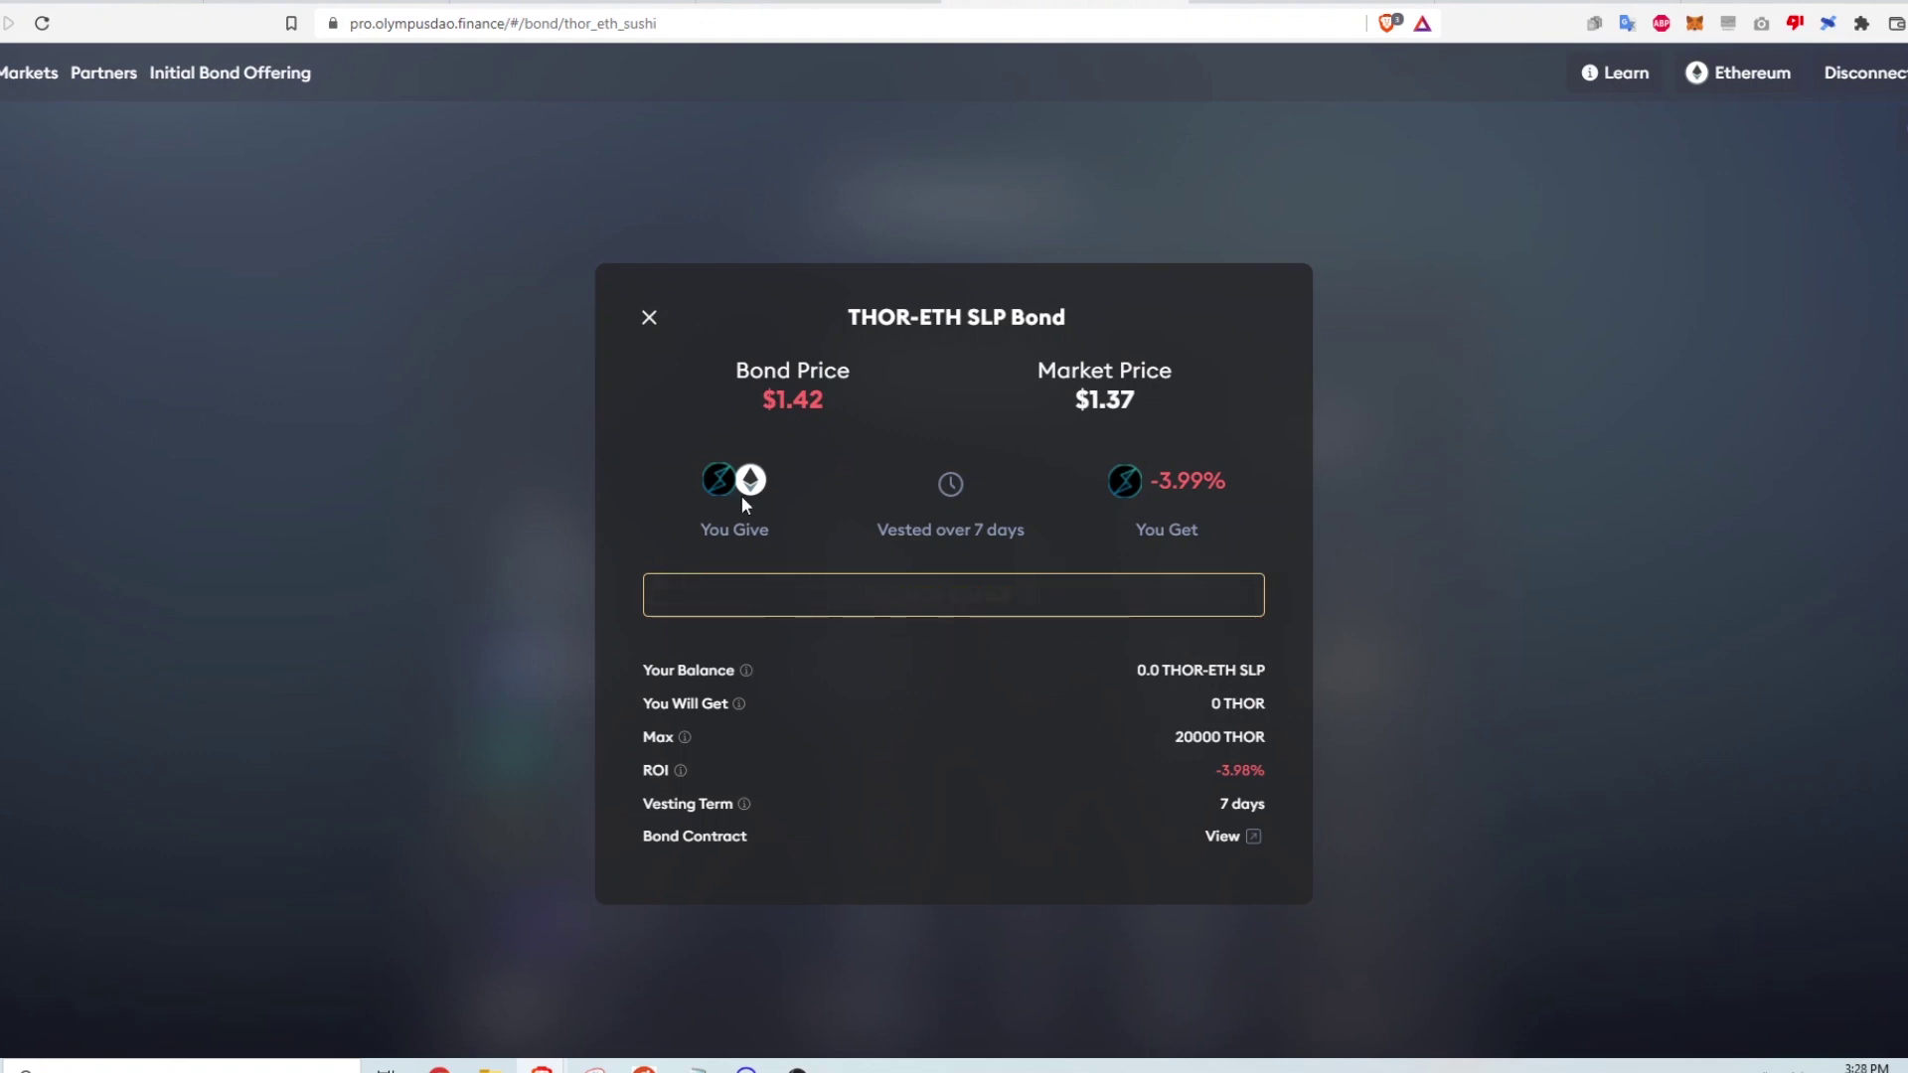
drag(749, 390, 832, 389)
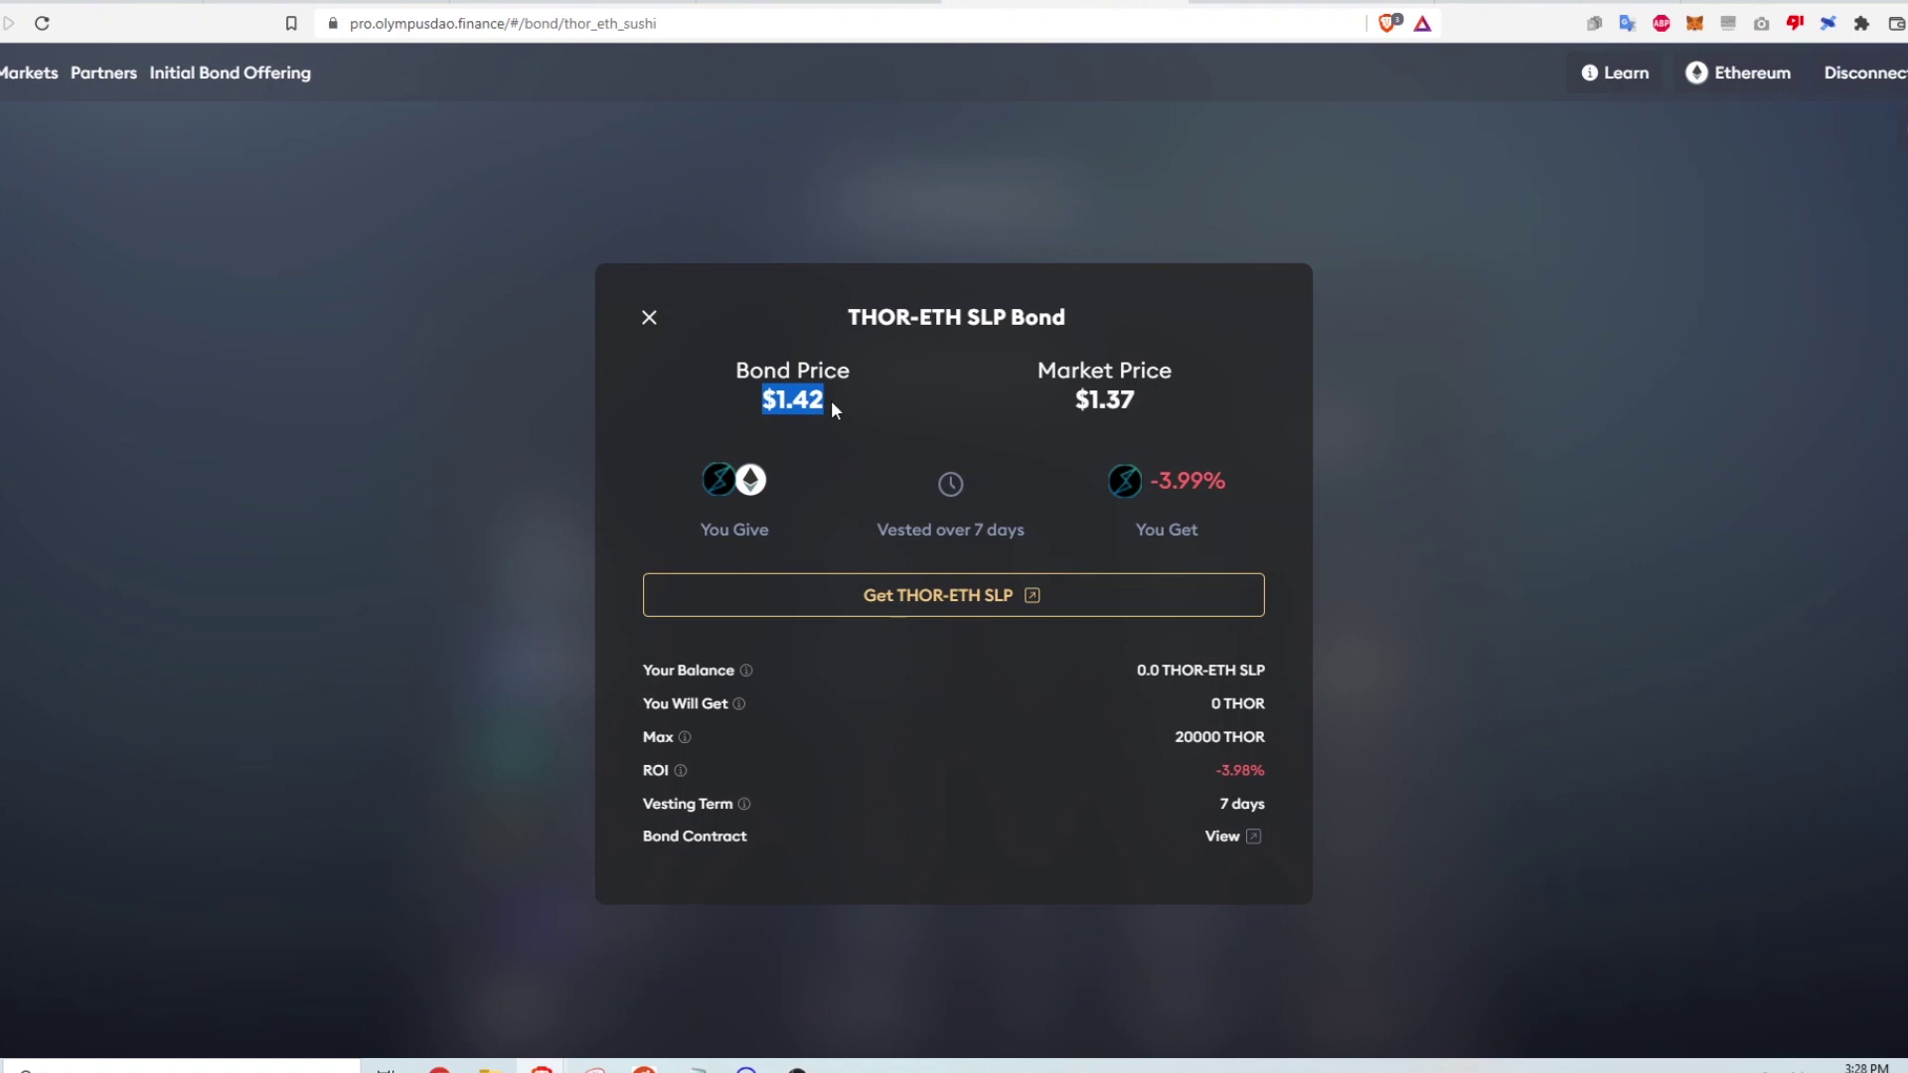
click(977, 391)
drag(1080, 401, 1152, 403)
click(1188, 430)
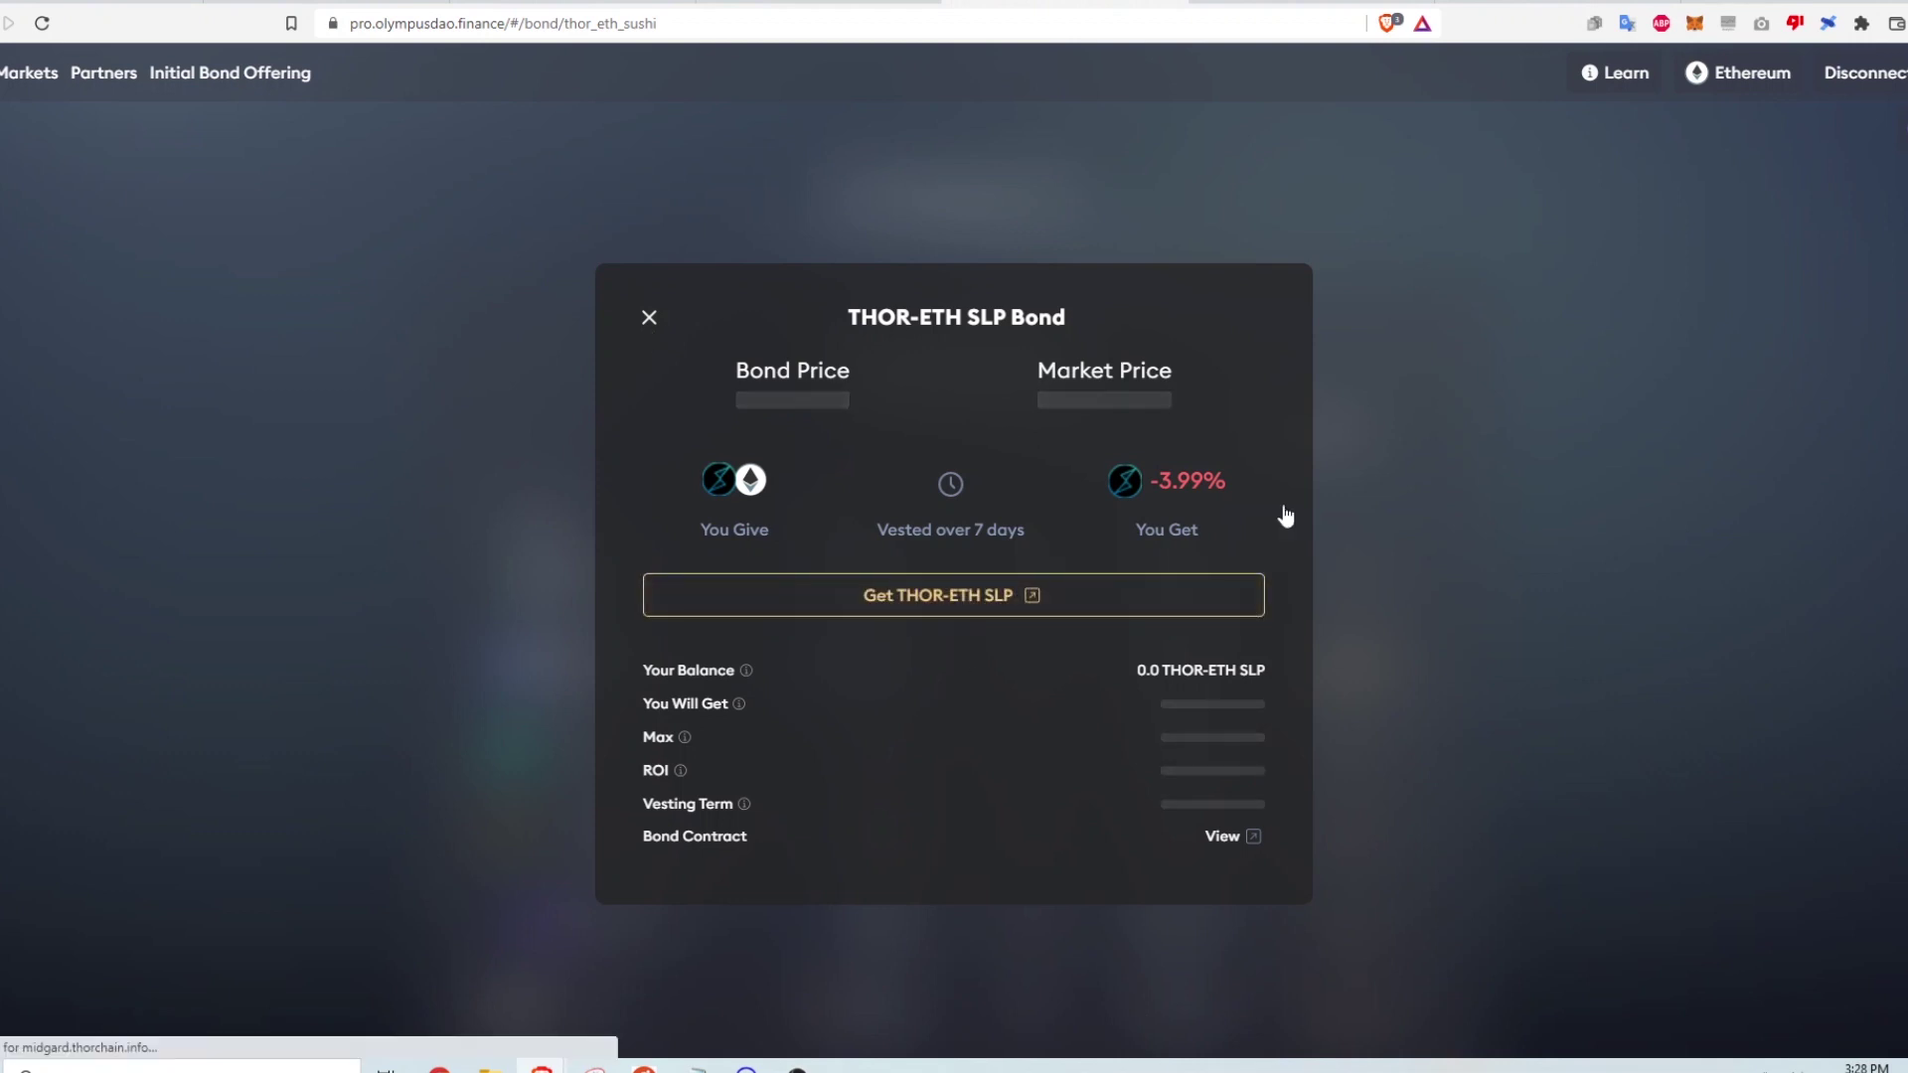
click(651, 319)
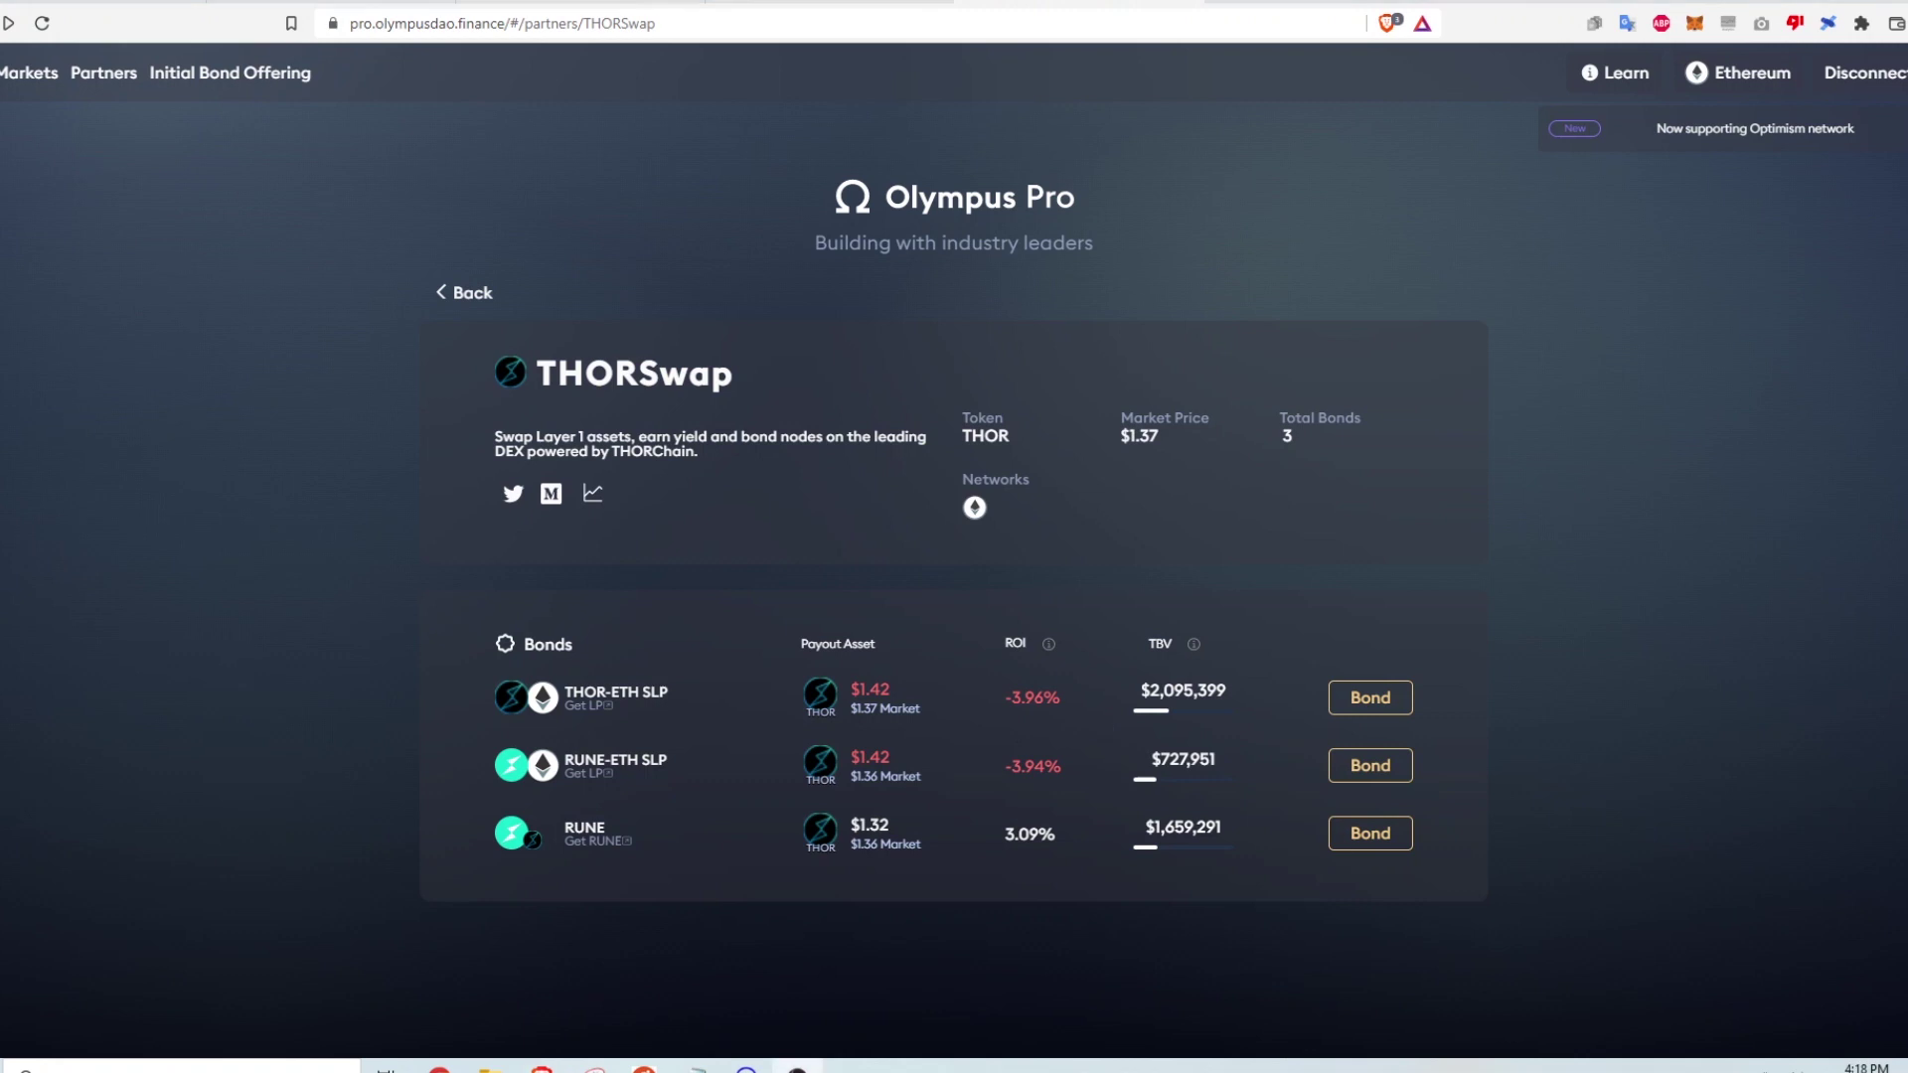
click(1383, 699)
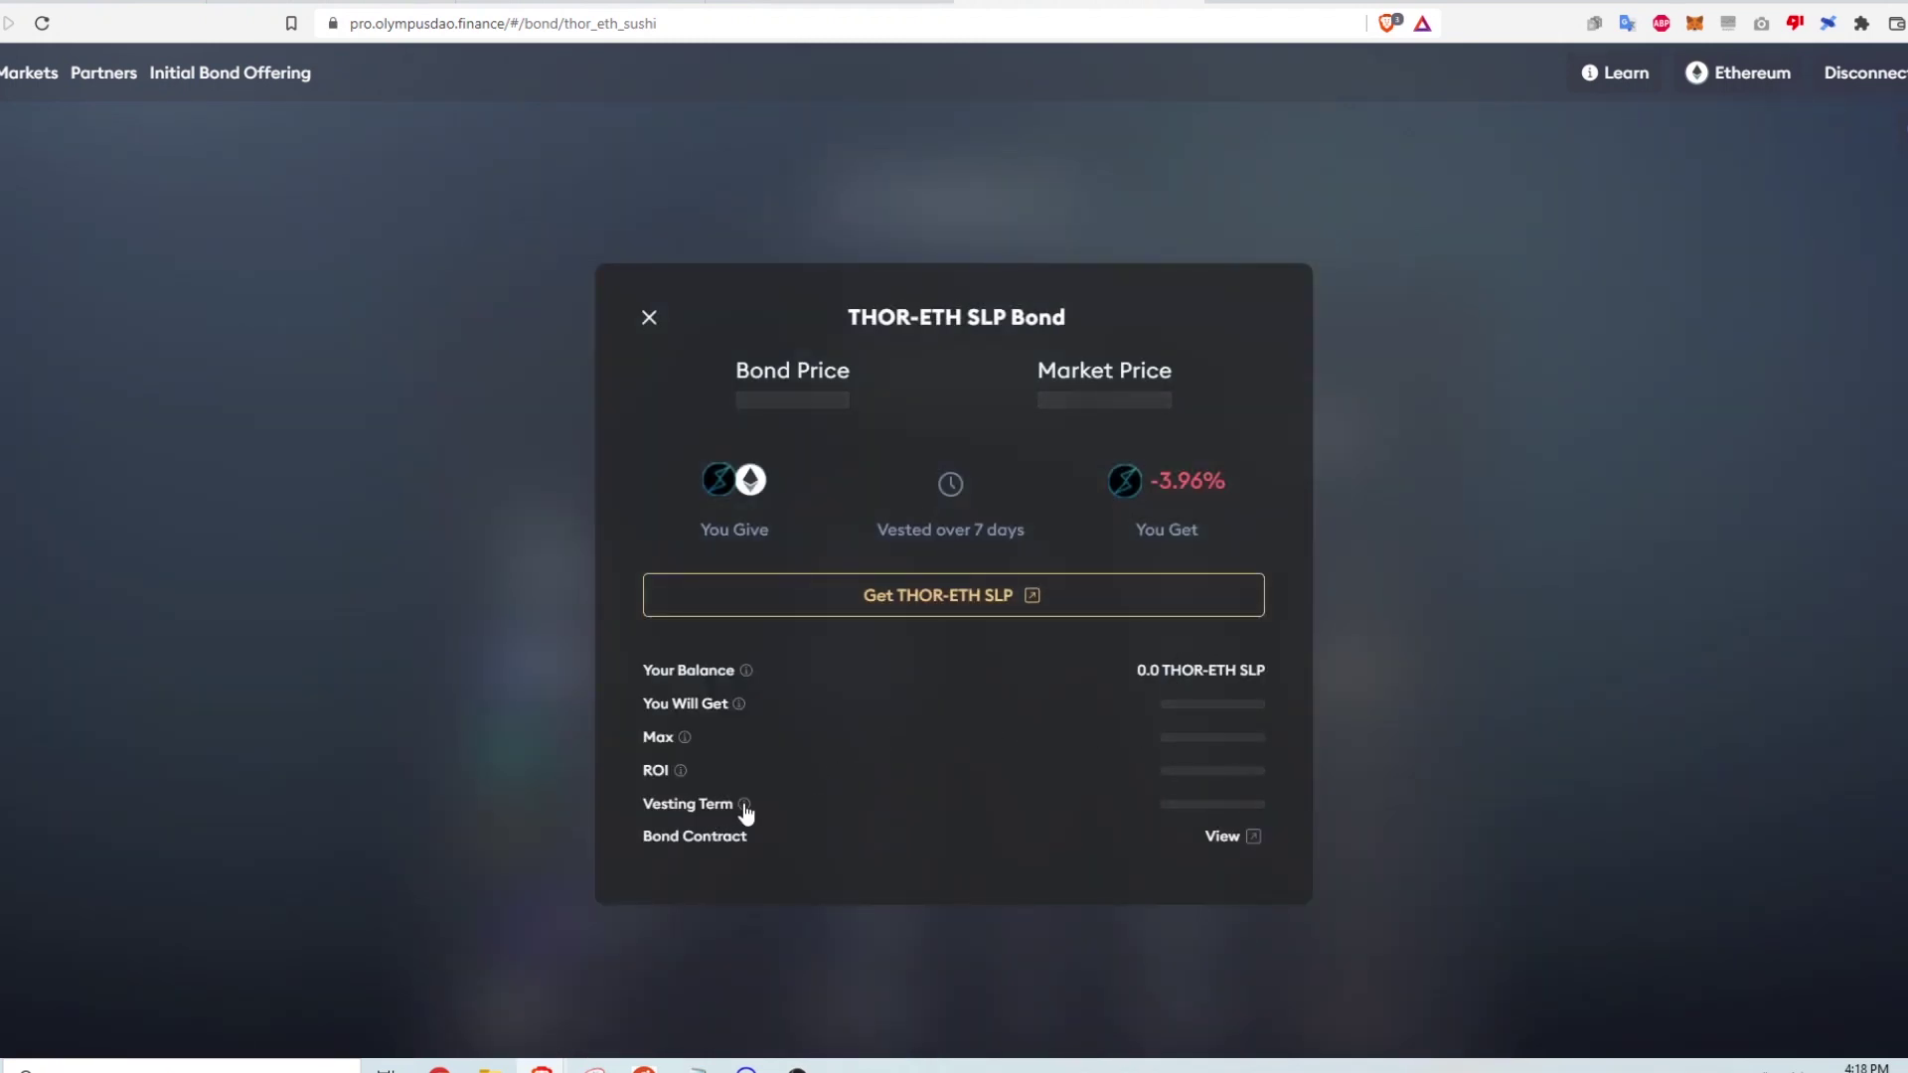
mouse_move(745, 806)
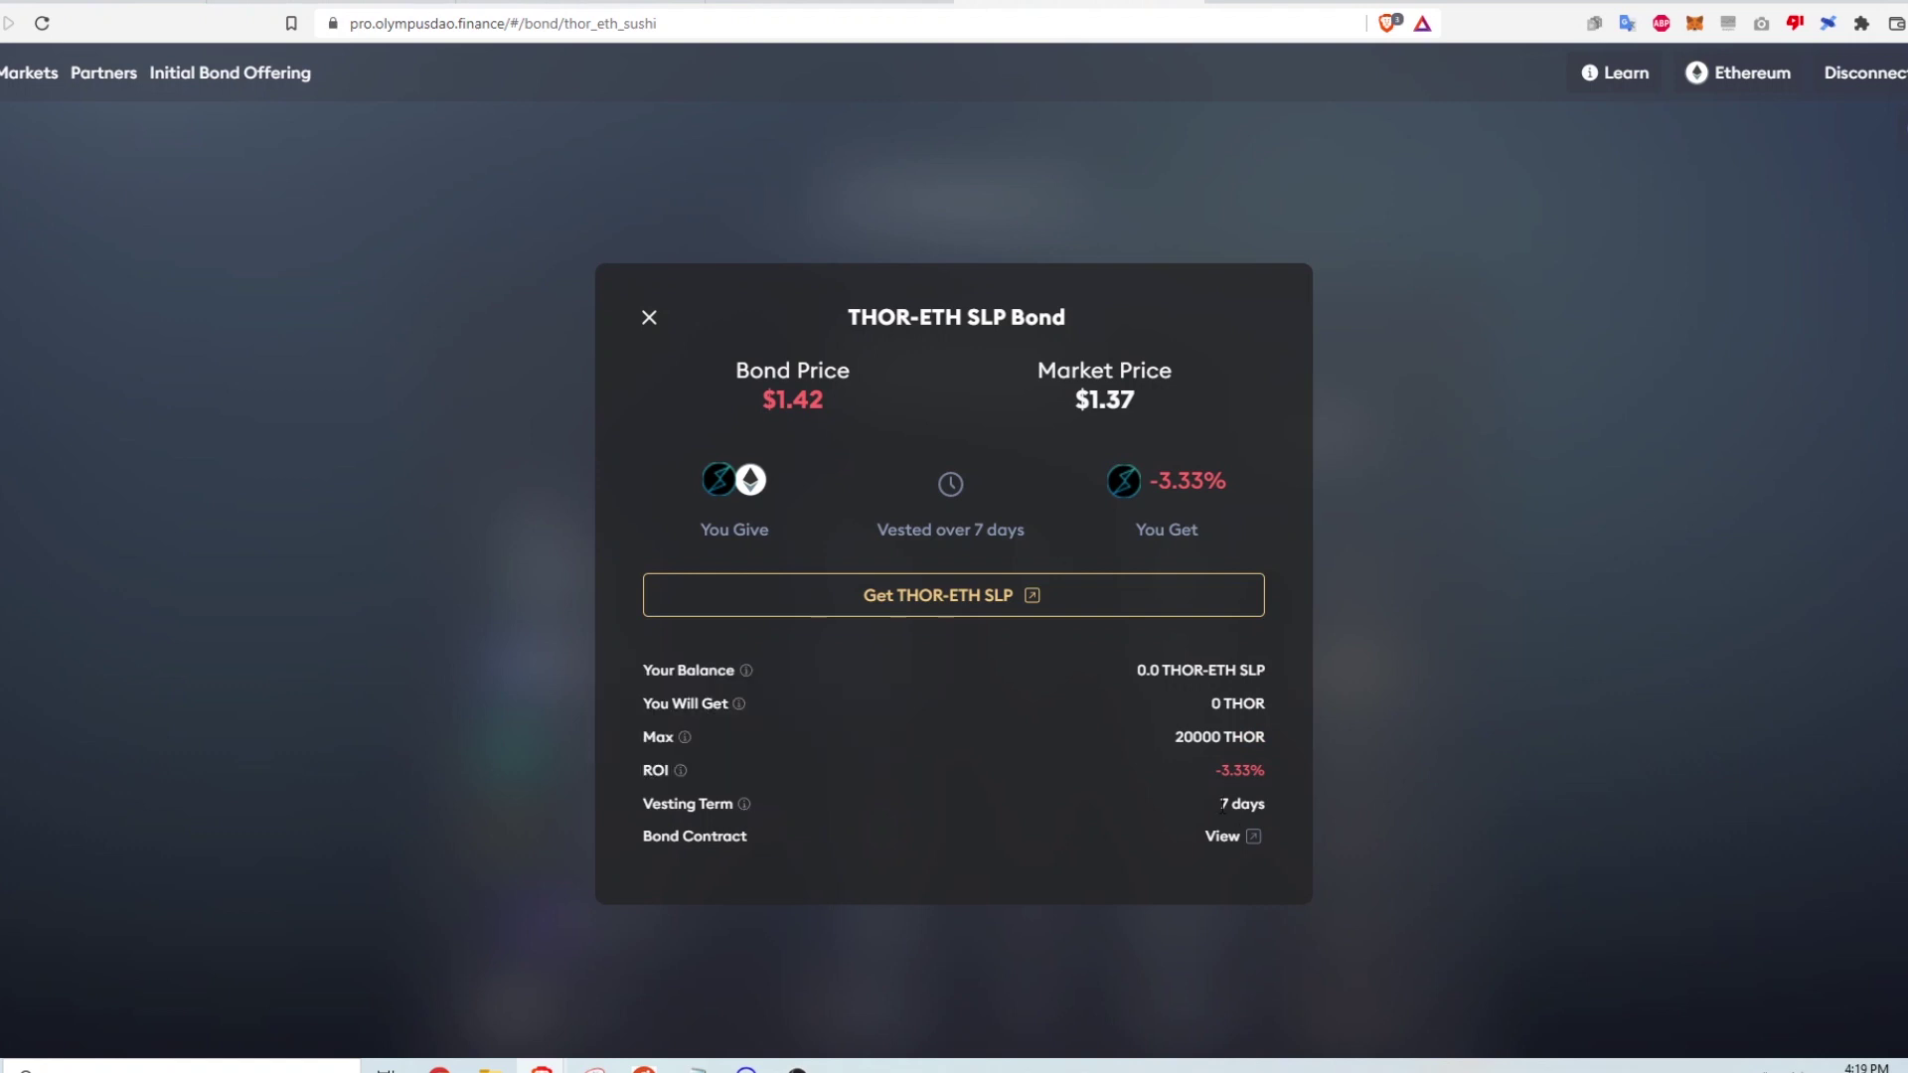
drag(1221, 804, 1268, 801)
click(1159, 804)
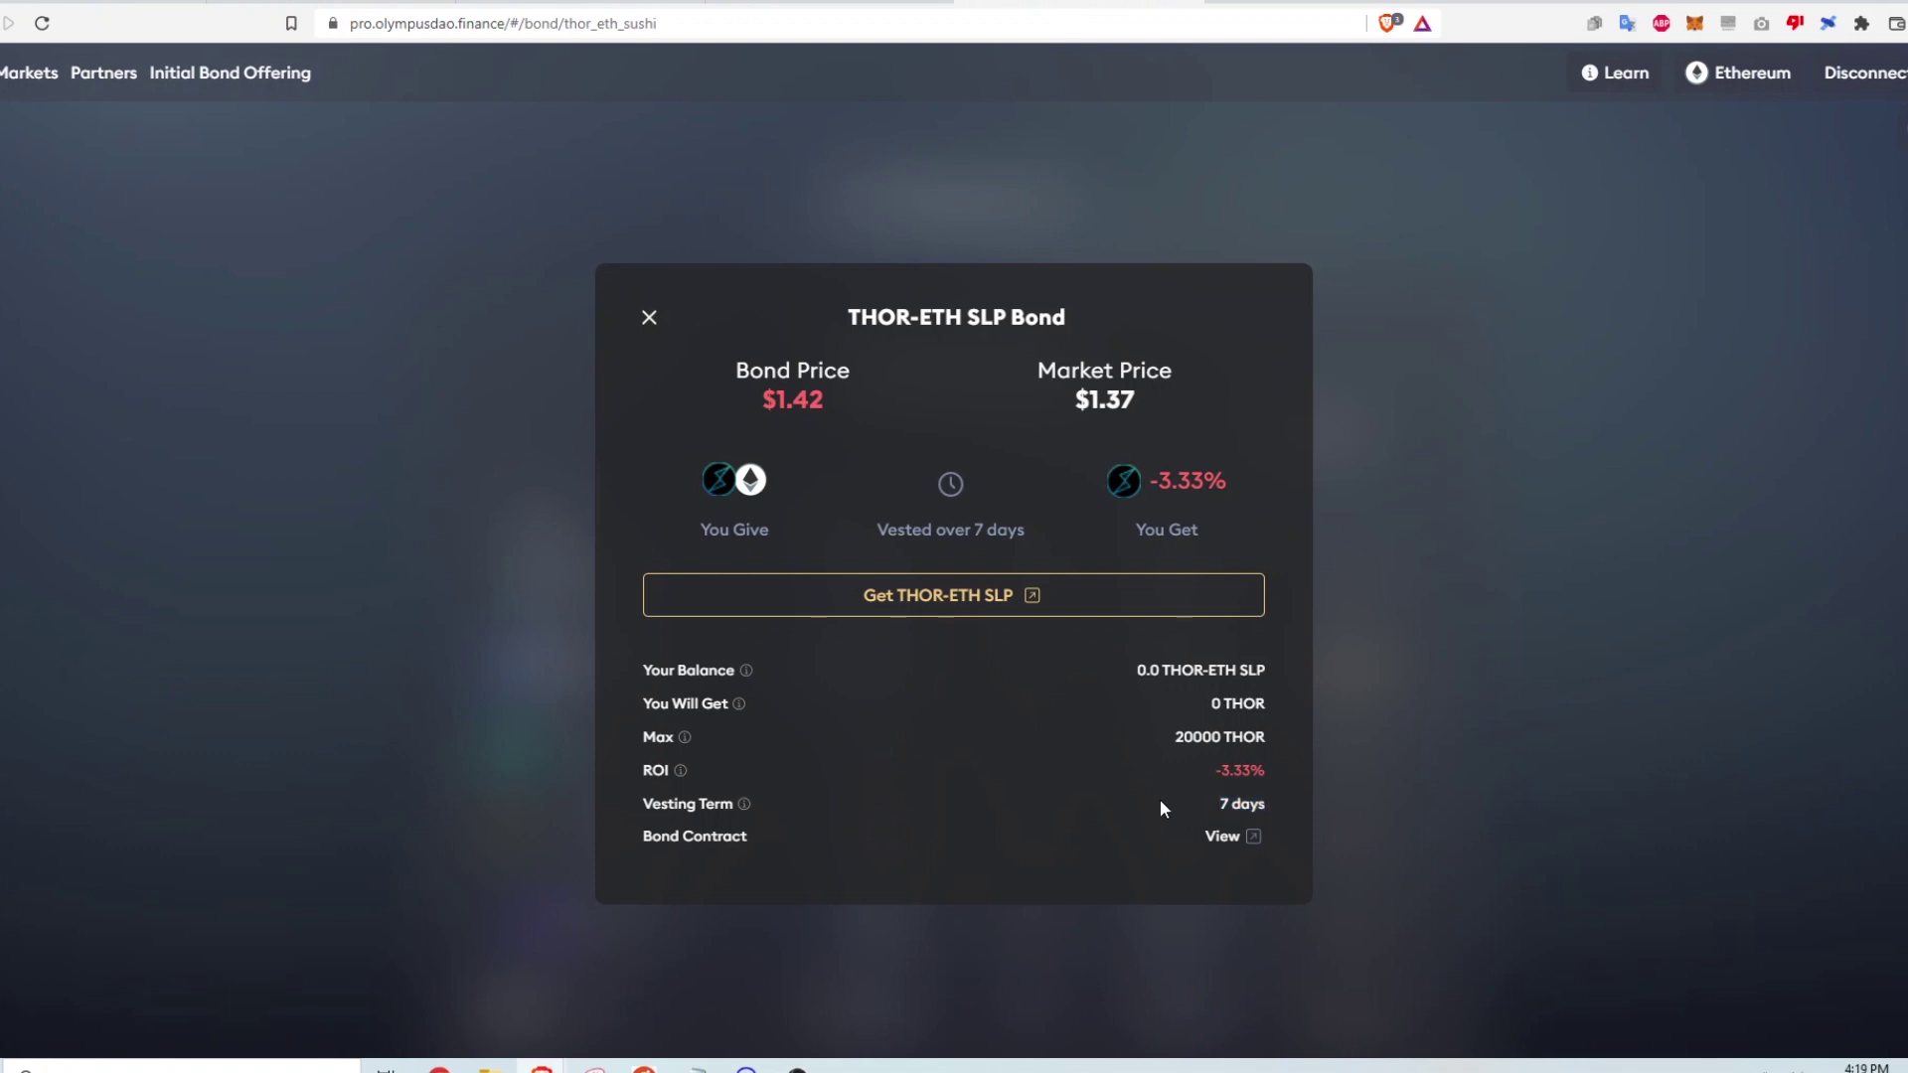